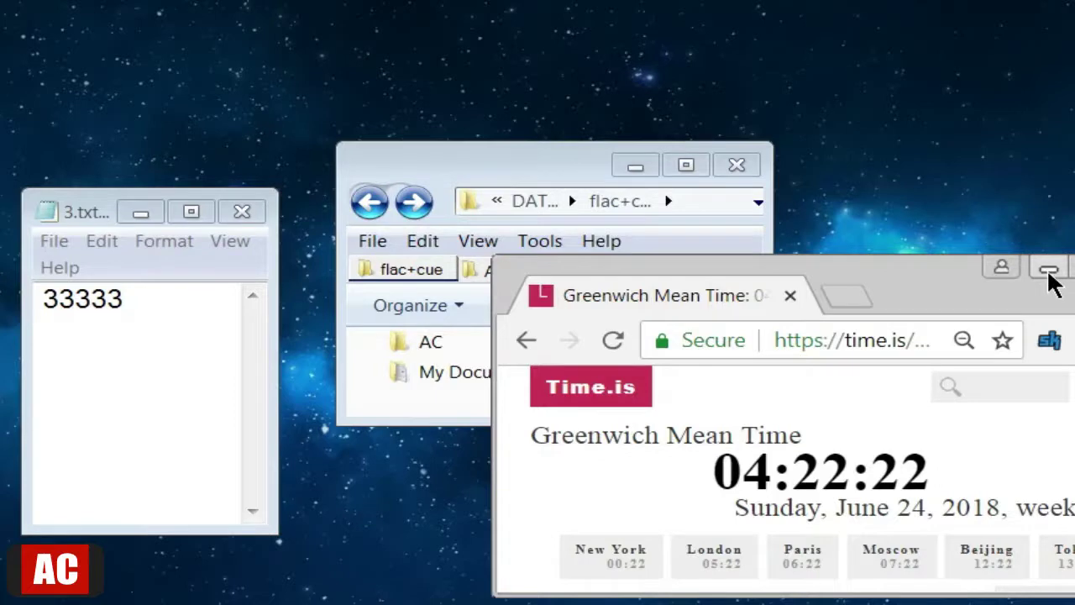
Minimize the browser window and shrink the flac+cue folder window to about 161 x 258 pixels.
left_click(1048, 270)
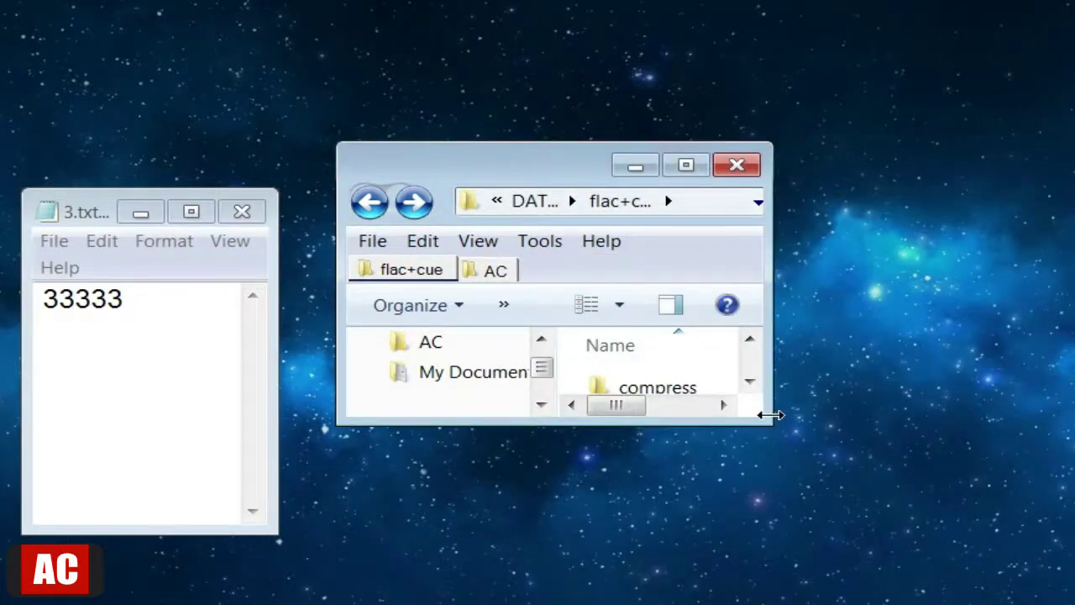
left_click_drag(770, 414, 523, 384)
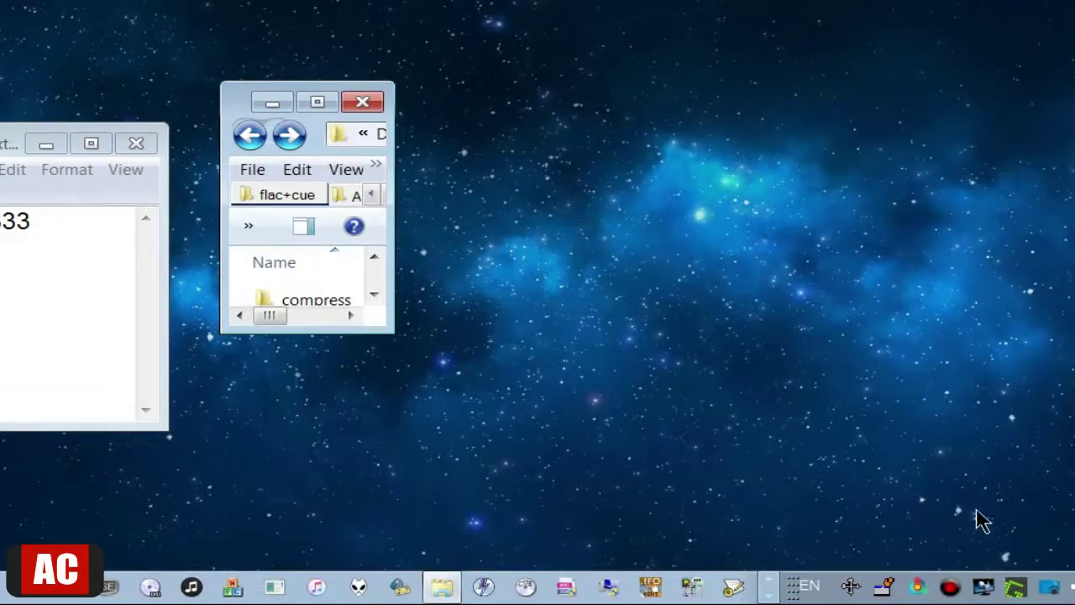
View Greenshot's version information and close it.
right_click(1014, 585)
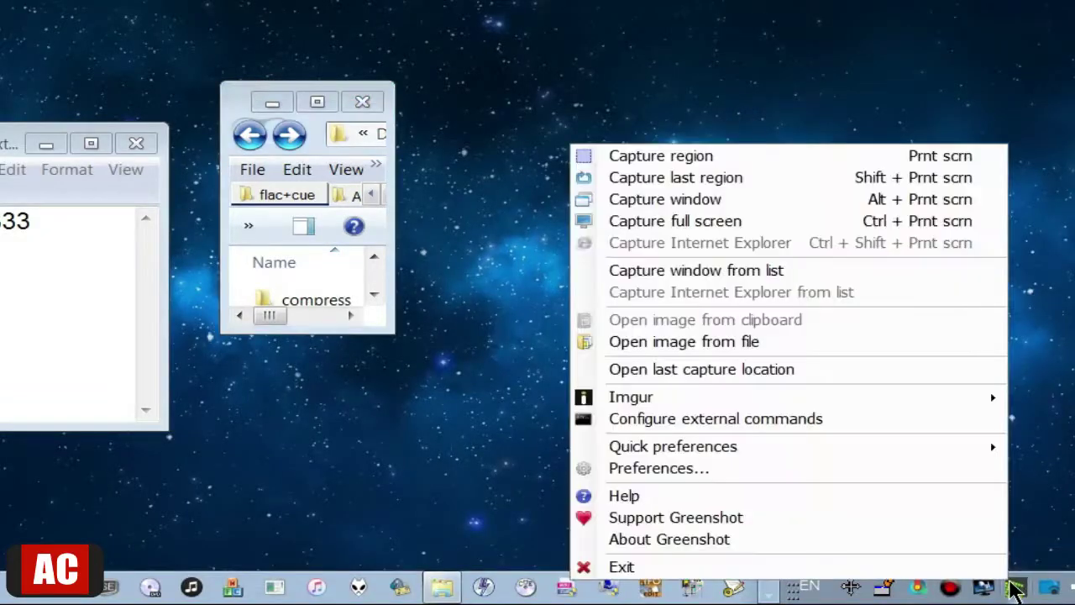
left_click(669, 539)
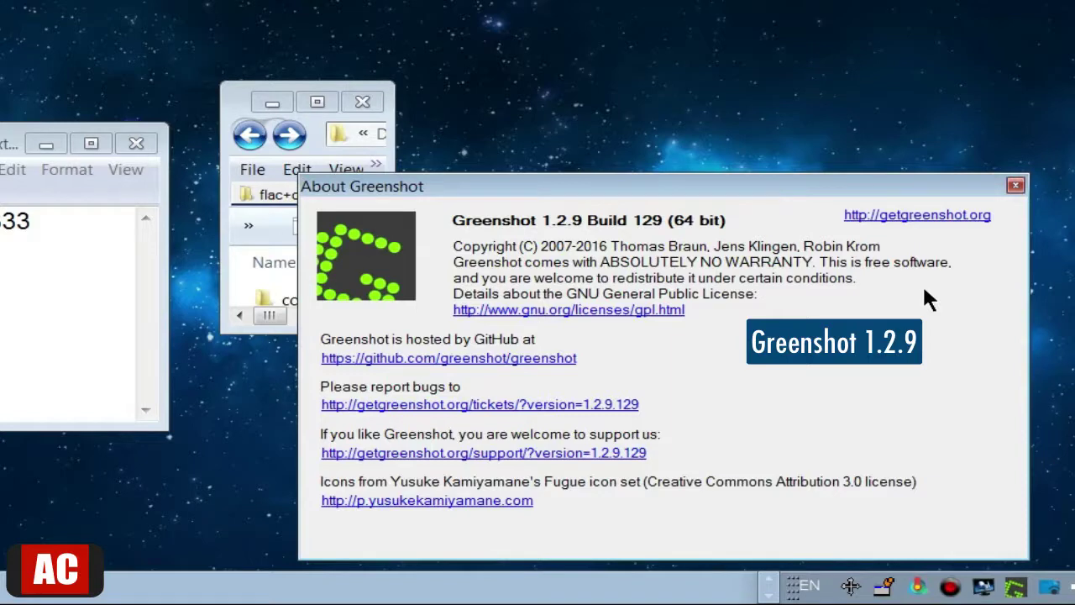
left_click(1015, 185)
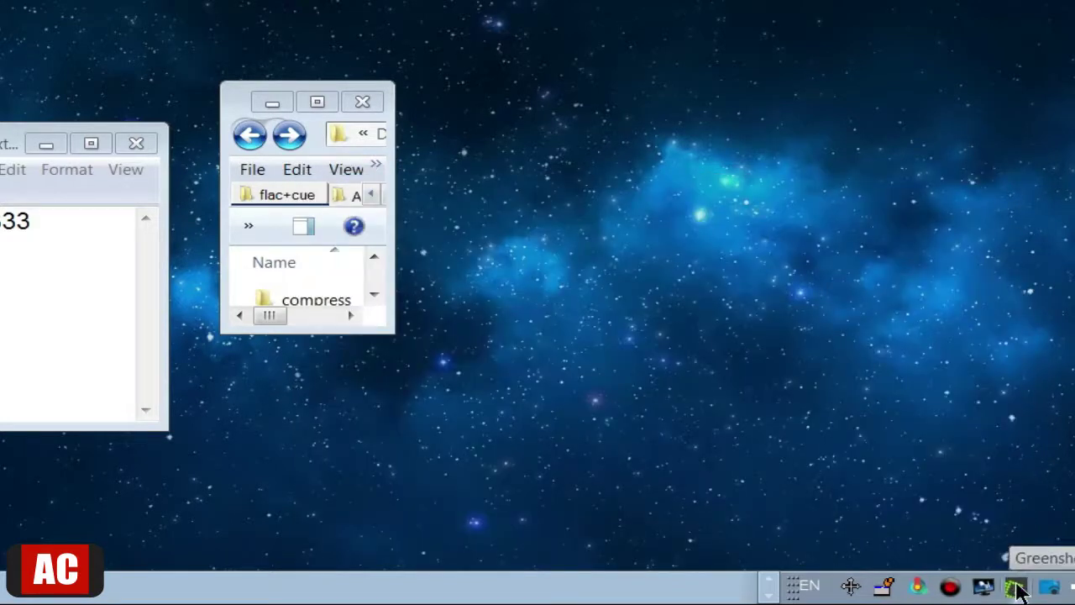
Measure the flac+cue folder window's width and height with Greenshot's window capture, and cancel without capturing.
right_click(1016, 588)
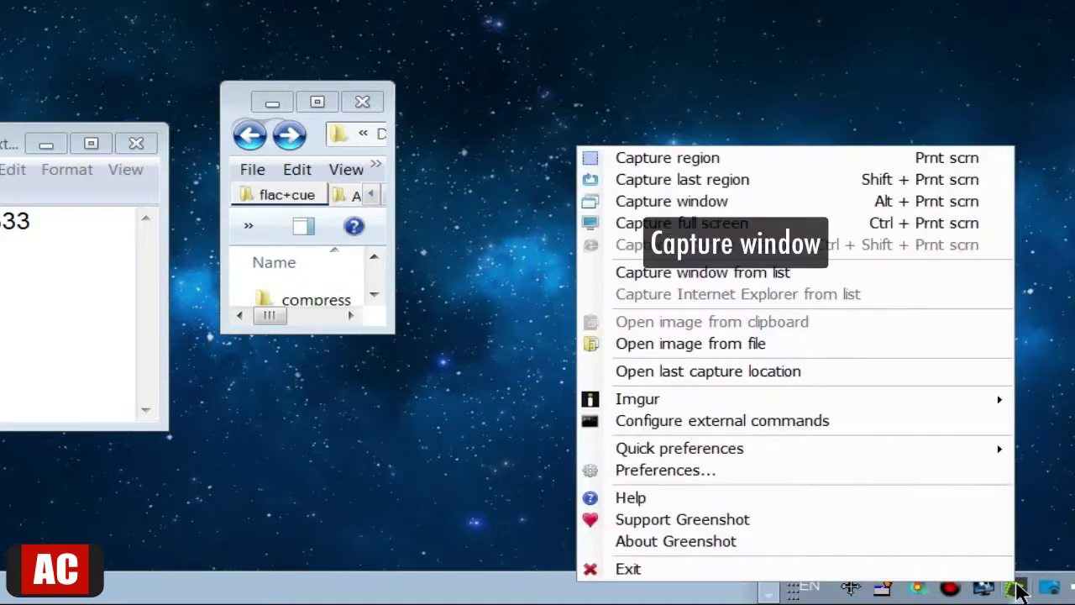
left_click(963, 203)
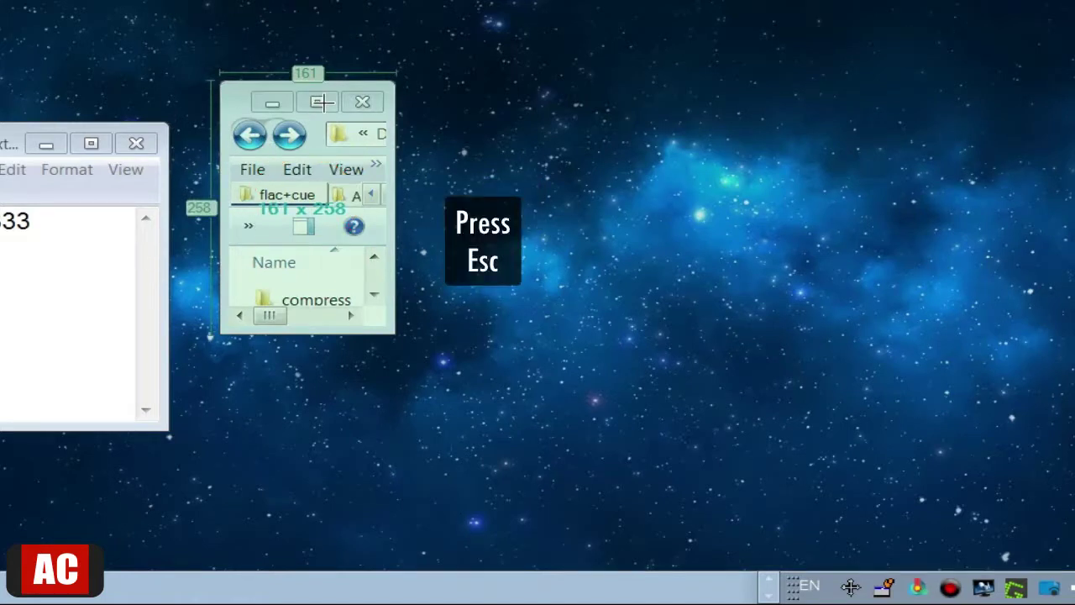
key("Escape")
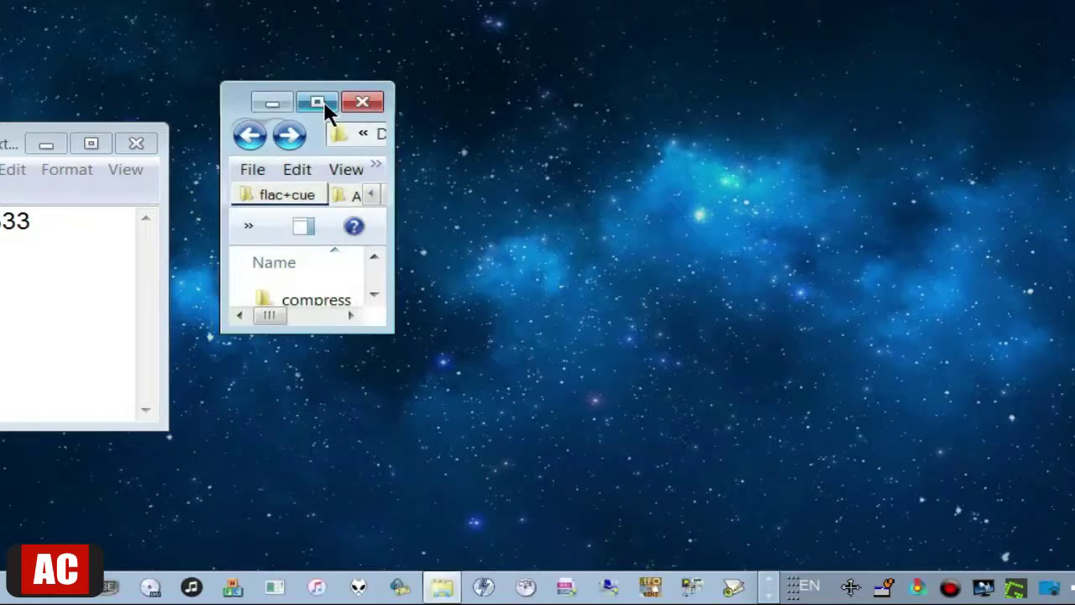
View Sizer's version information and close it.
right_click(850, 588)
left_click(916, 543)
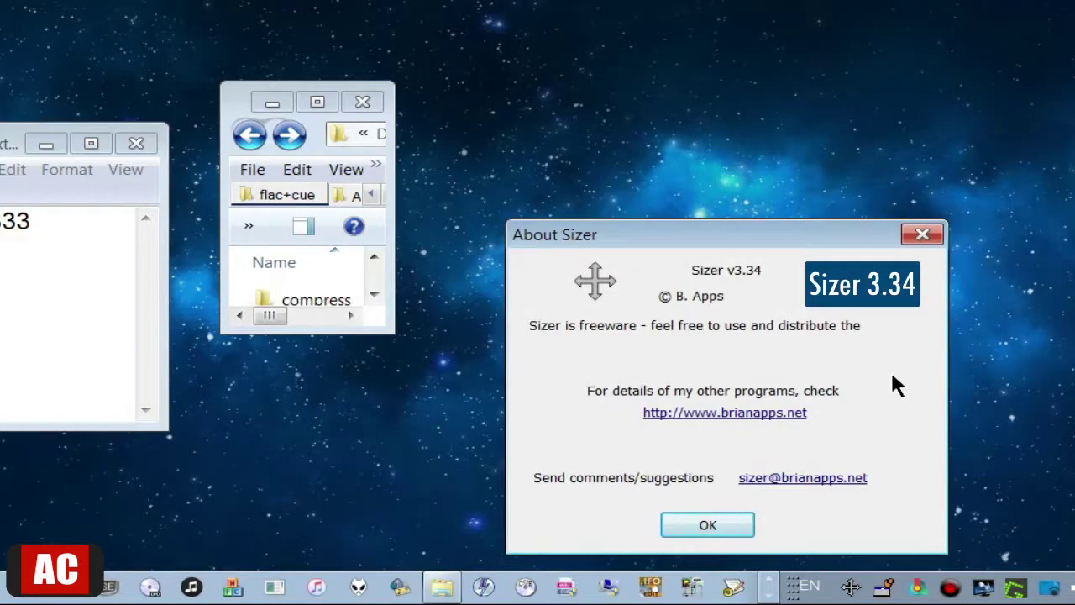
left_click(930, 236)
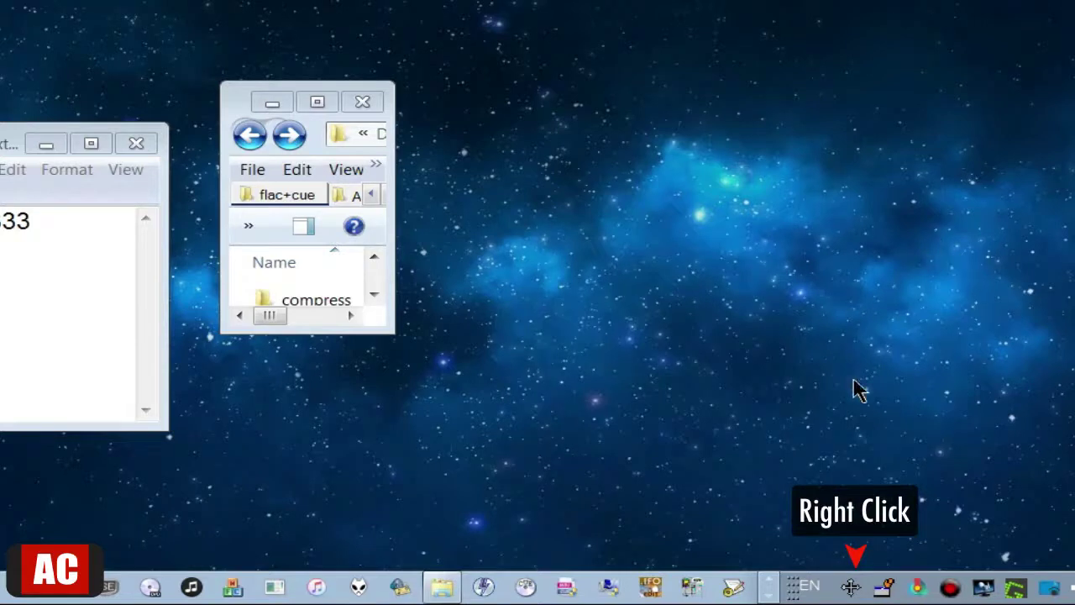
Add a new entry to Sizer's menu configuration and set its description to 161x258.
right_click(850, 587)
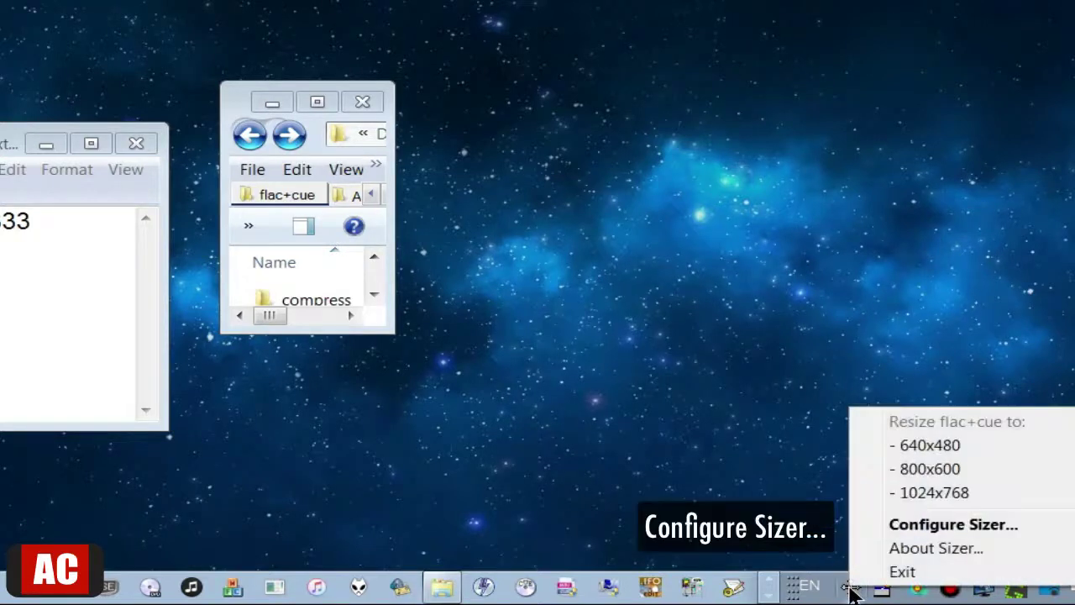
left_click(899, 527)
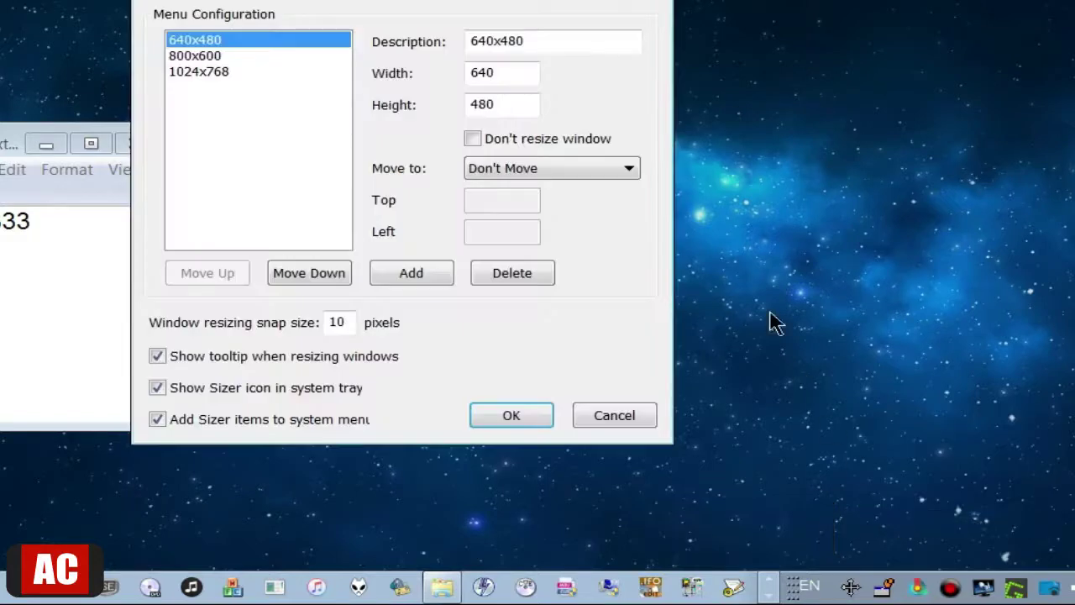
left_click(422, 282)
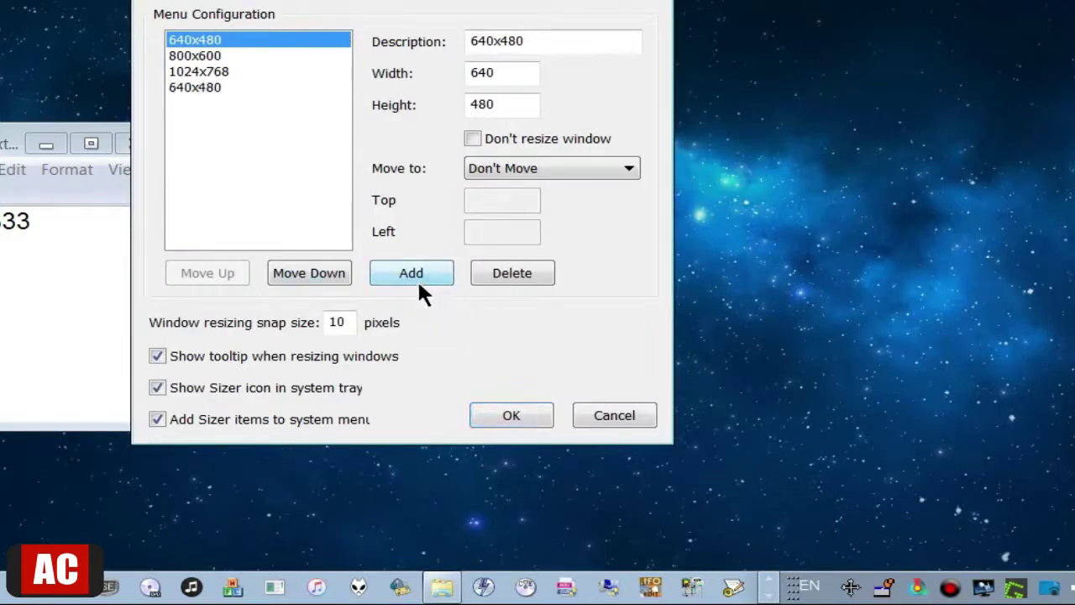
left_click(223, 91)
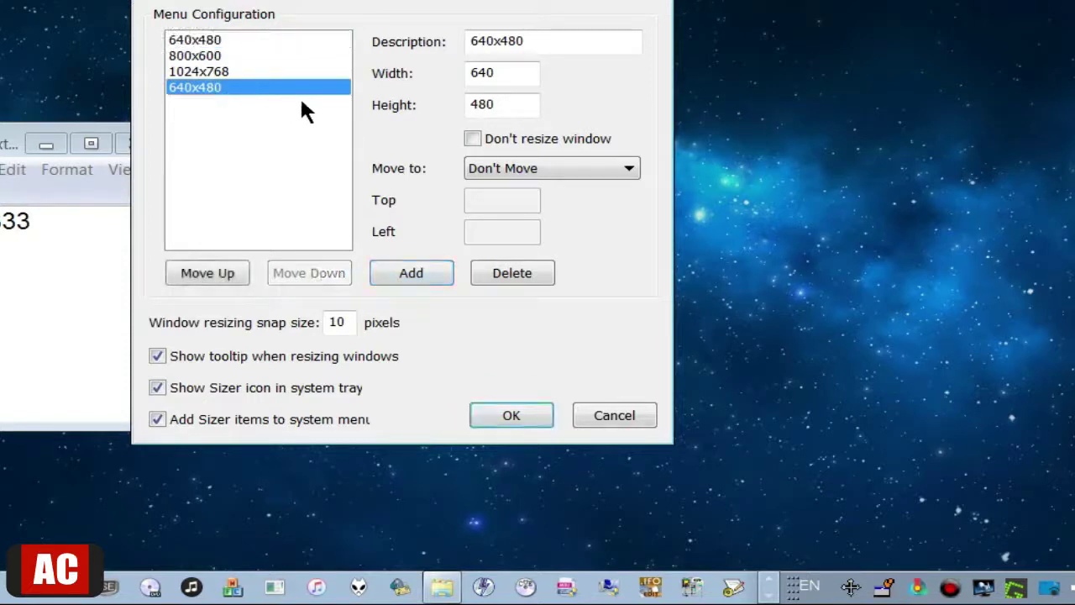
key("Tab")
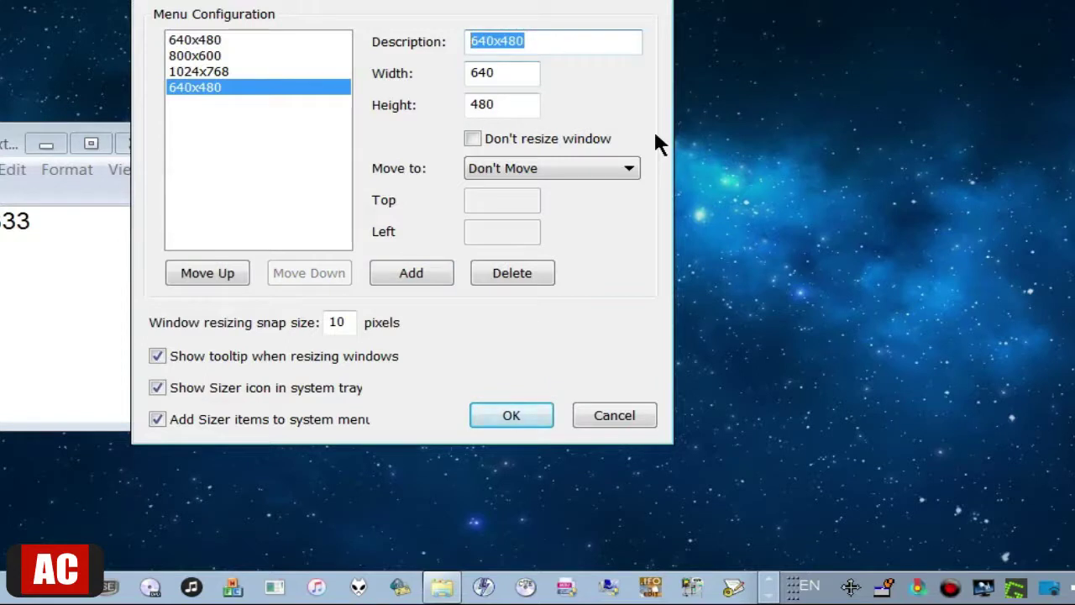
type("161x")
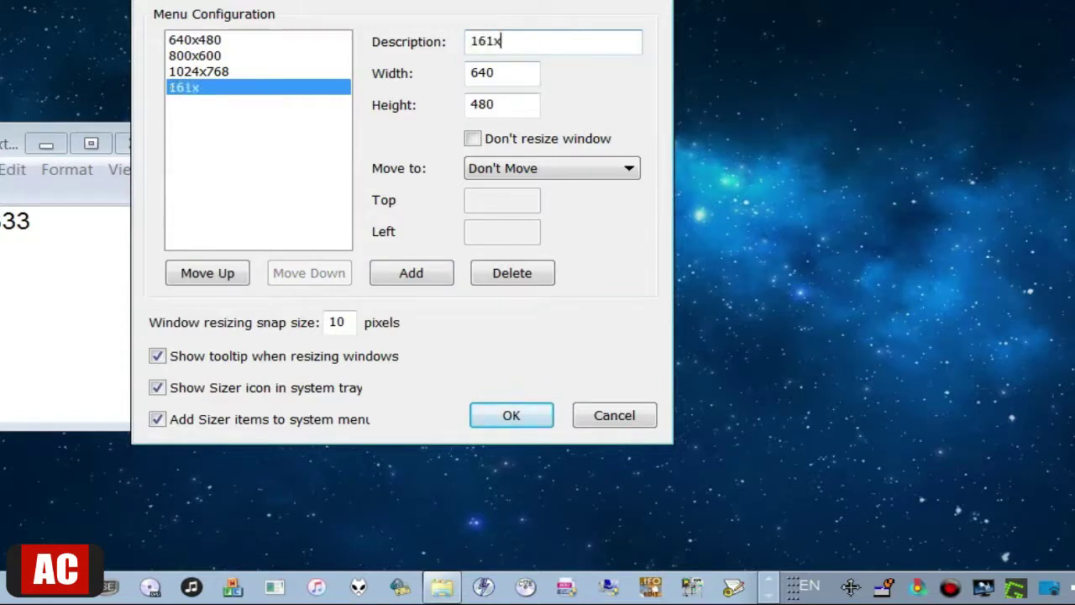
type("258")
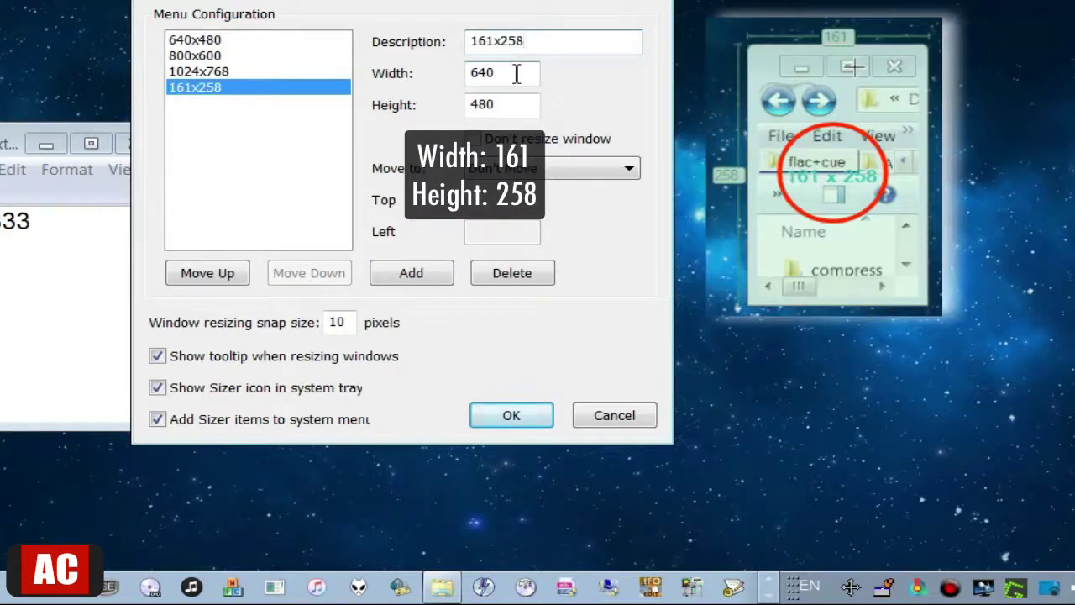
Set the 161x258 entry's width to 161 and its height to 258.
key("Tab")
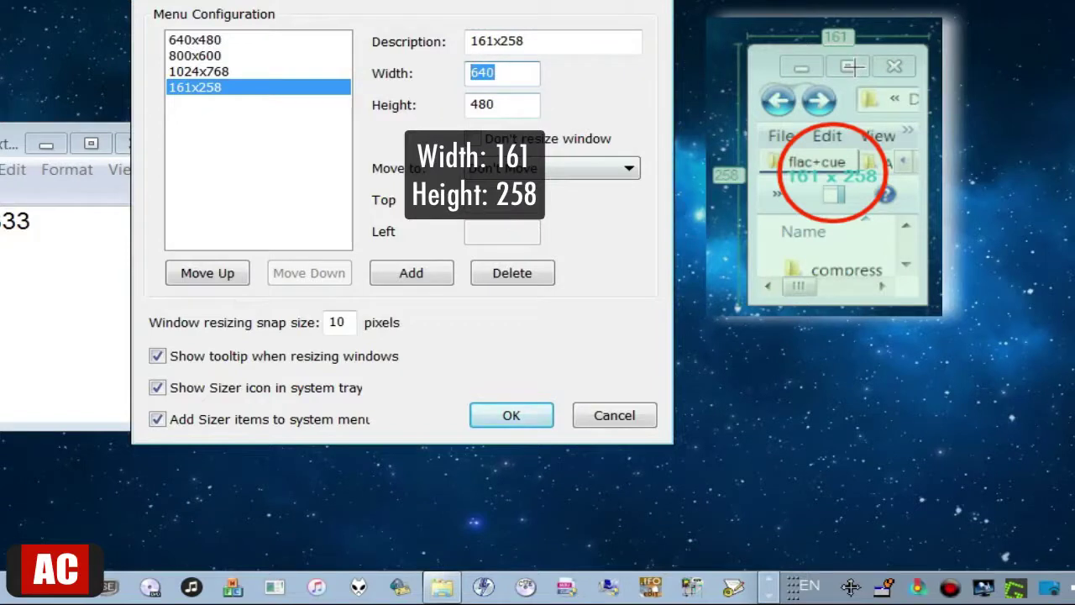
type("161")
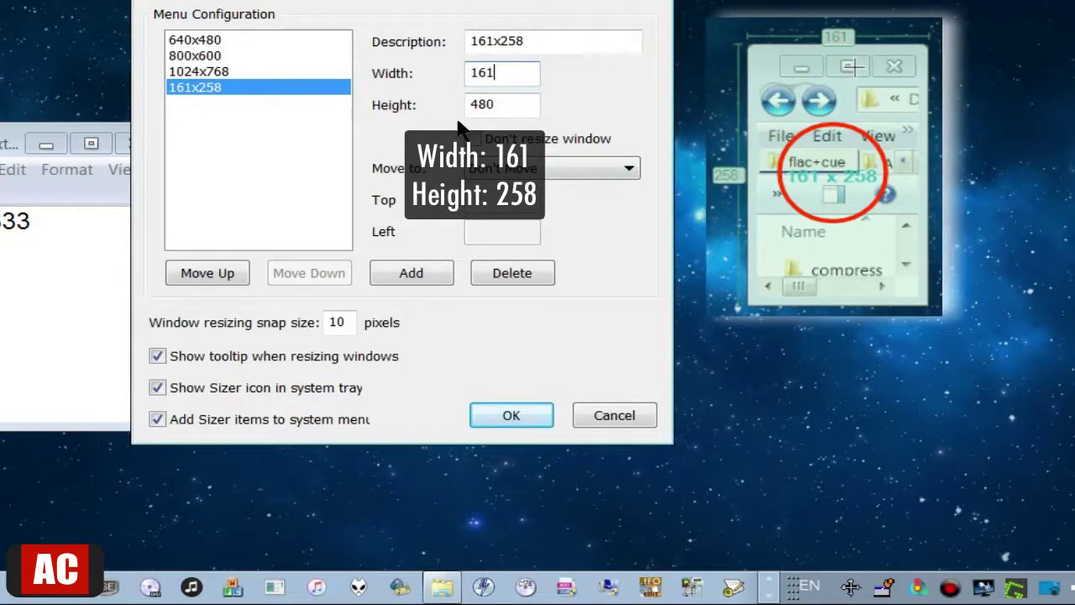
left_click_drag(507, 105, 473, 104)
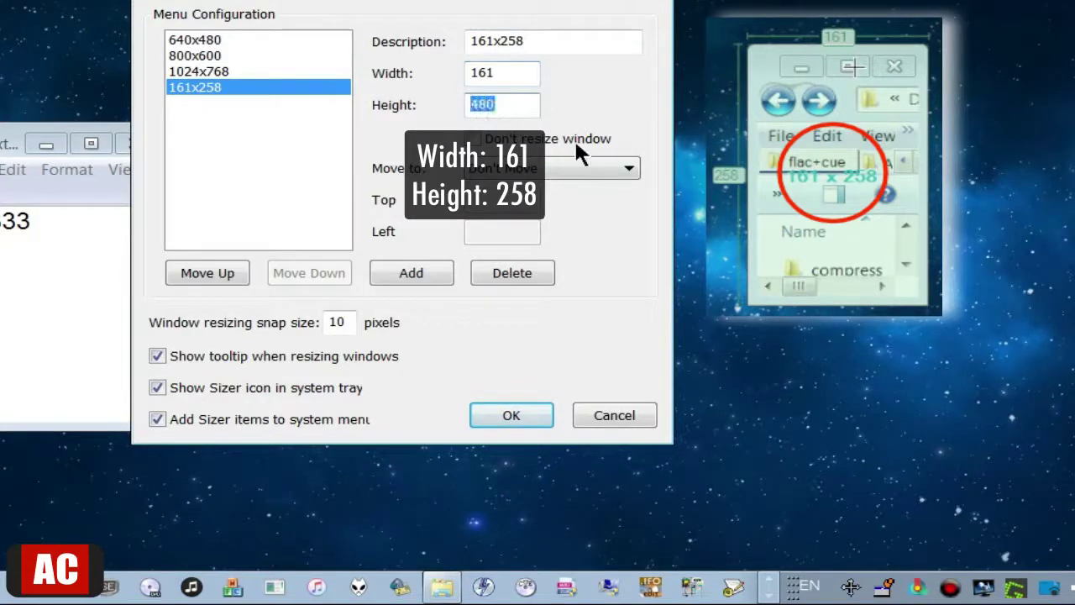
type("258")
Make the new entry move windows to Centre, extend its description to "161x258 Centre", and save the Sizer configuration.
left_click(586, 169)
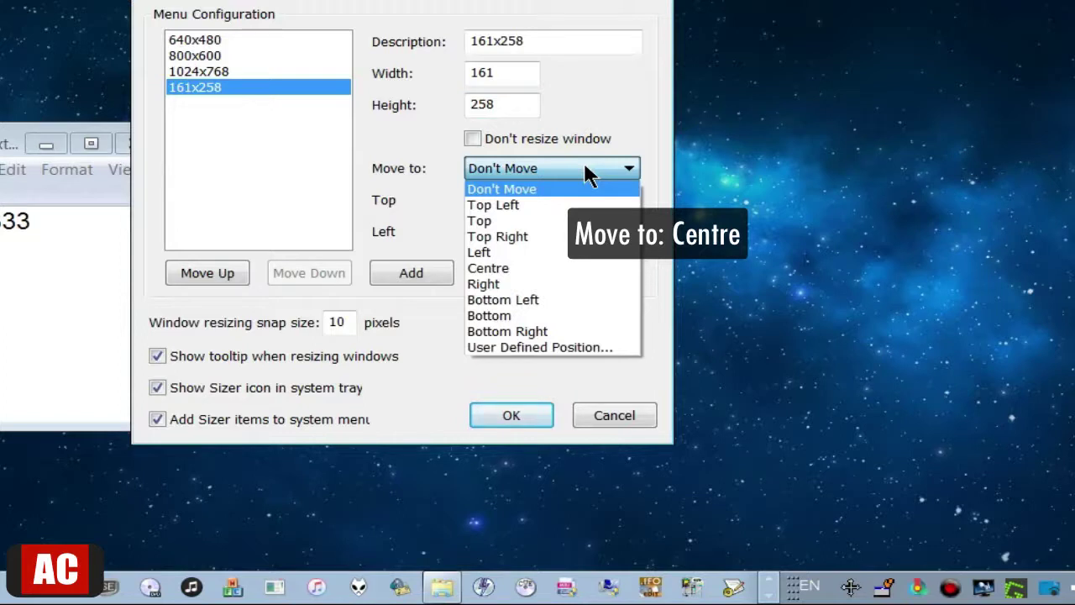
left_click(583, 267)
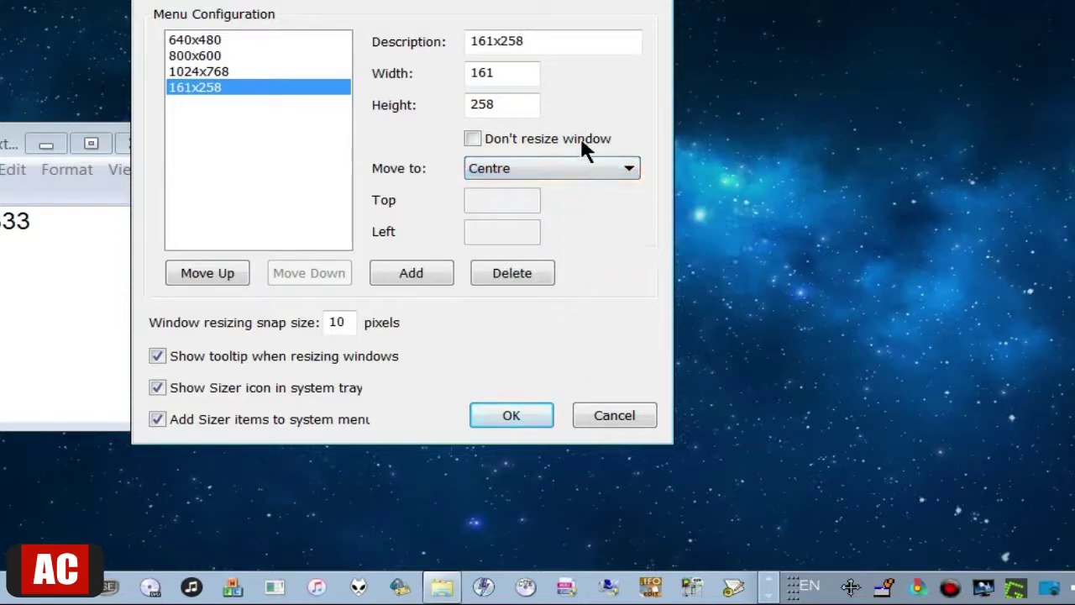
left_click(584, 42)
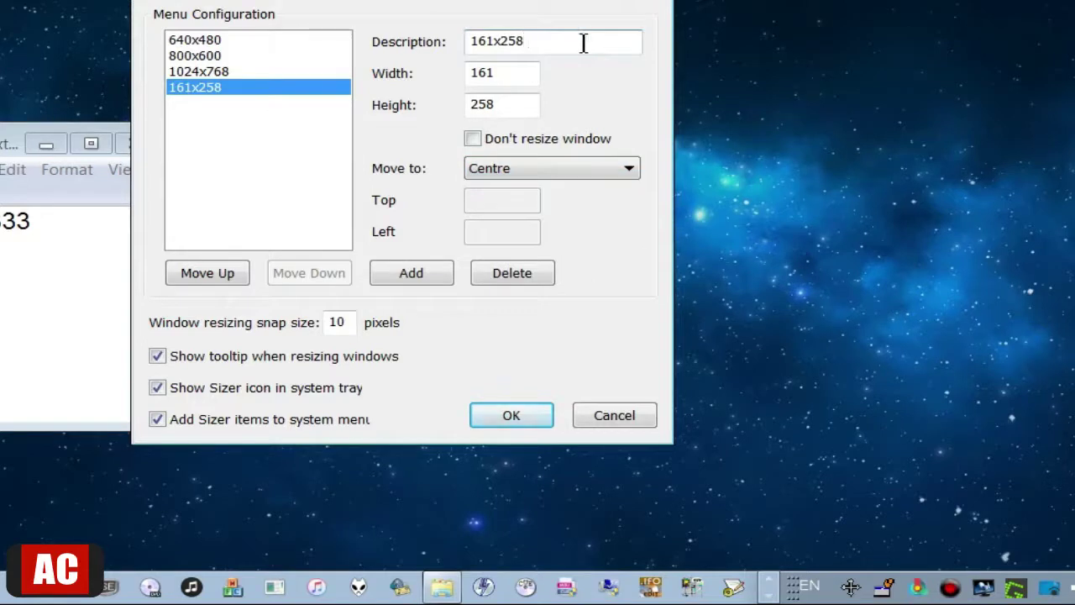
type("Centre")
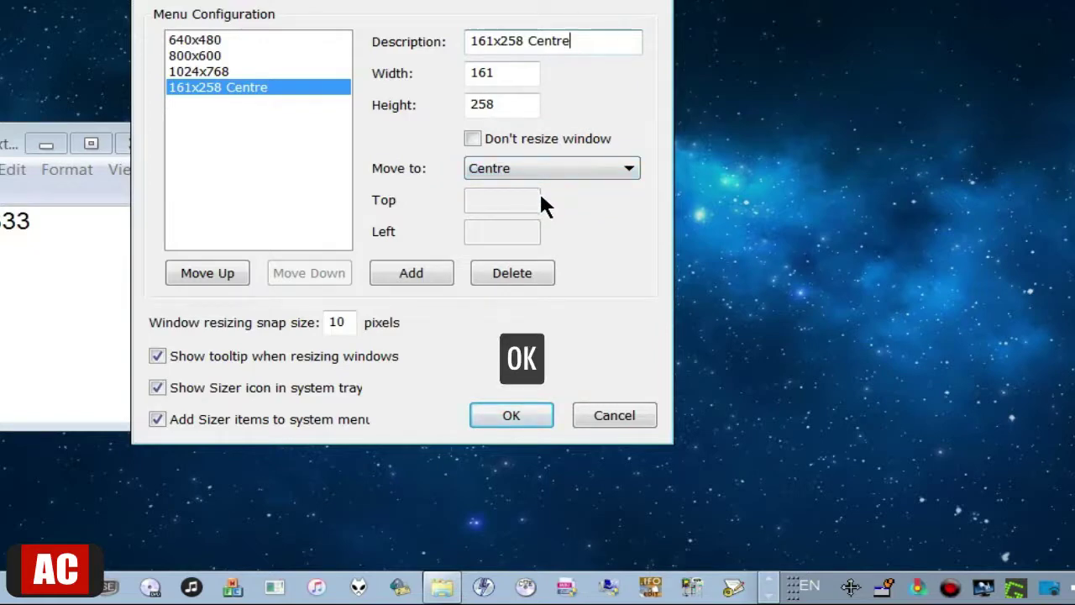
left_click(514, 416)
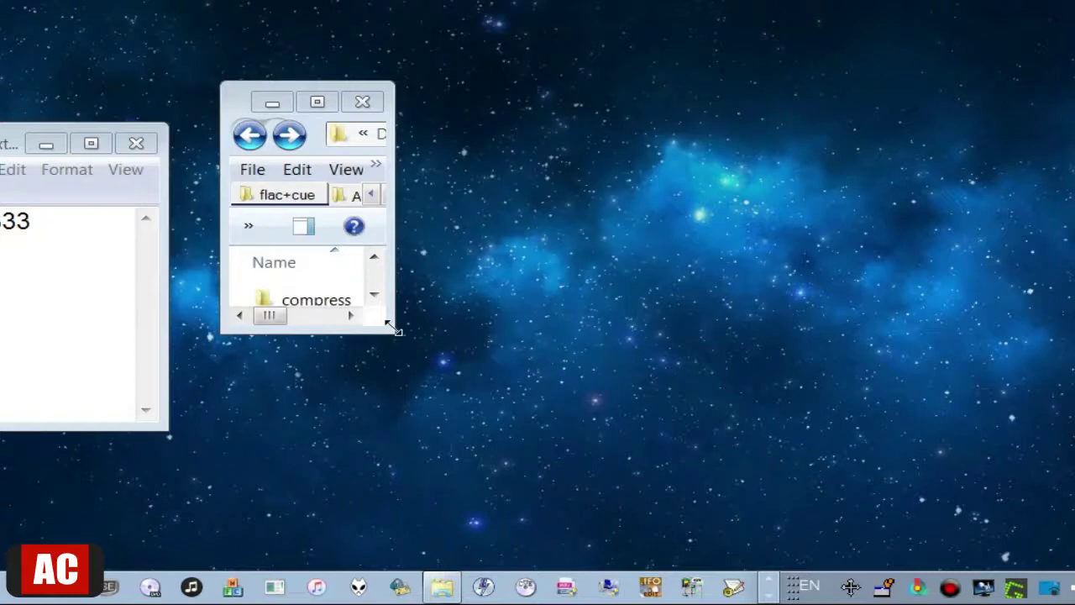
Enlarge and move the flac+cue folder window, and resize it with Sizer's 161x258 Centre preset.
left_click_drag(395, 328, 749, 483)
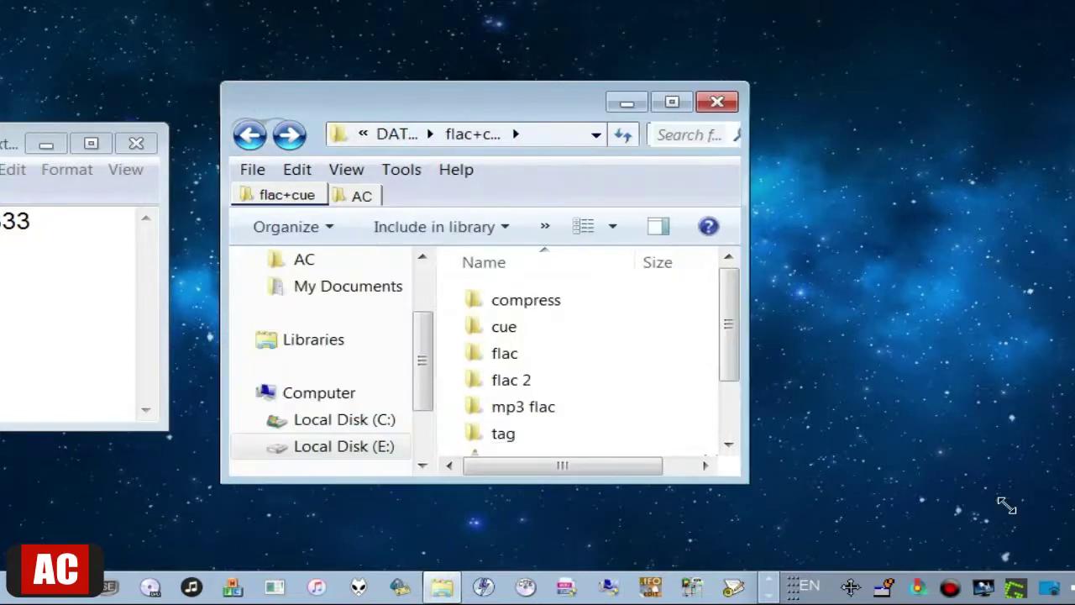
left_click_drag(1007, 504, 1003, 508)
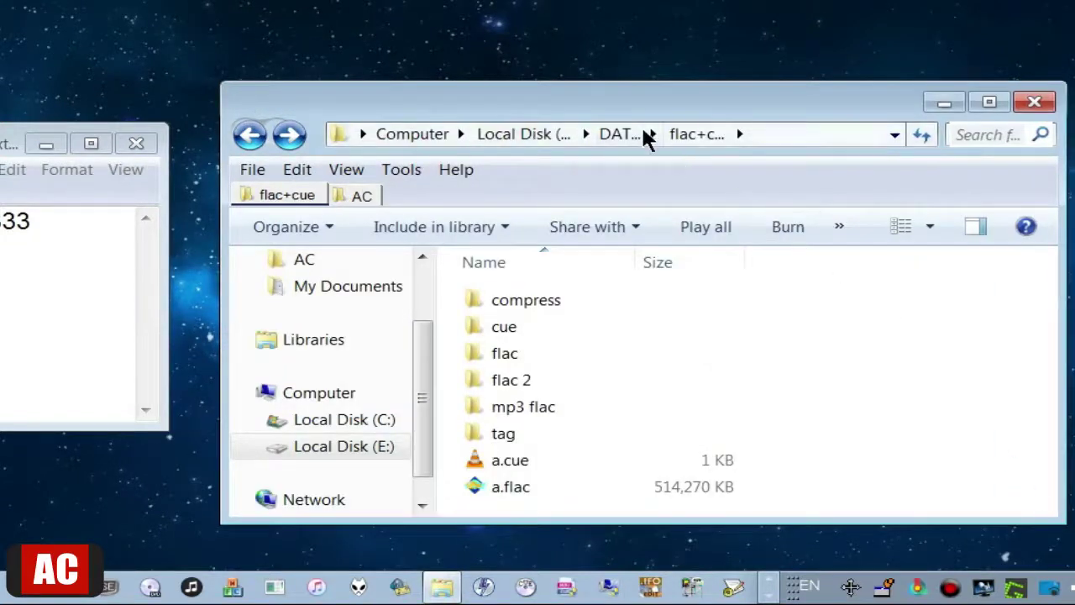
left_click_drag(611, 104, 690, 99)
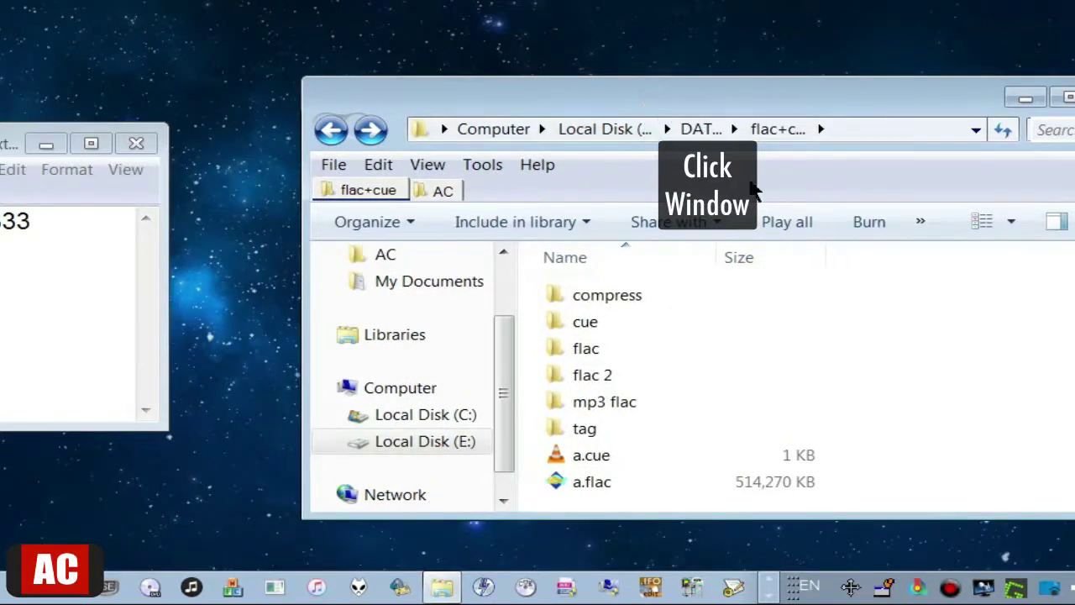
right_click(849, 587)
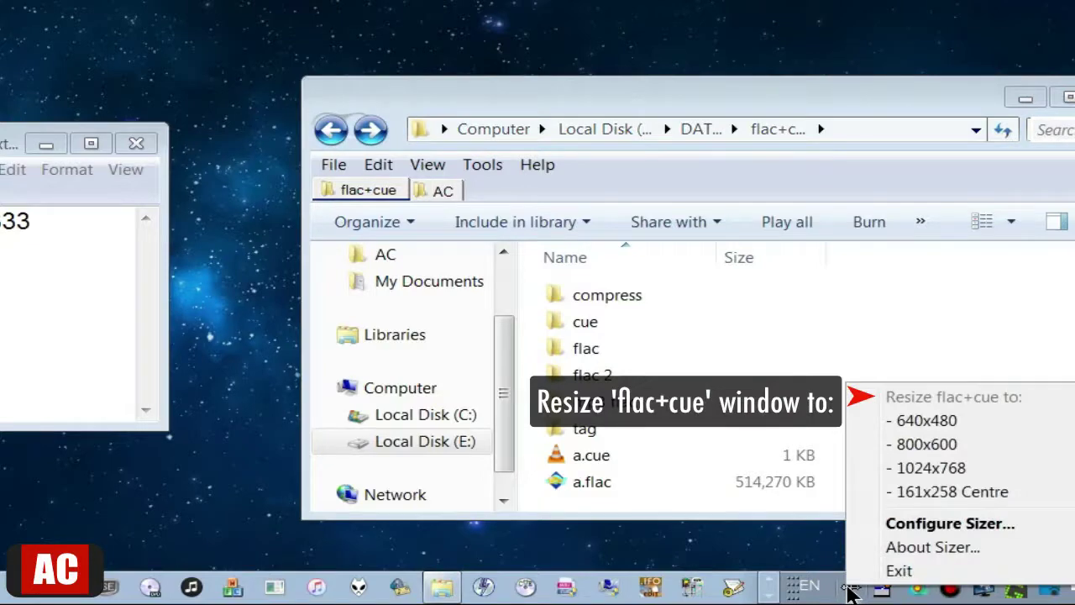
left_click(901, 490)
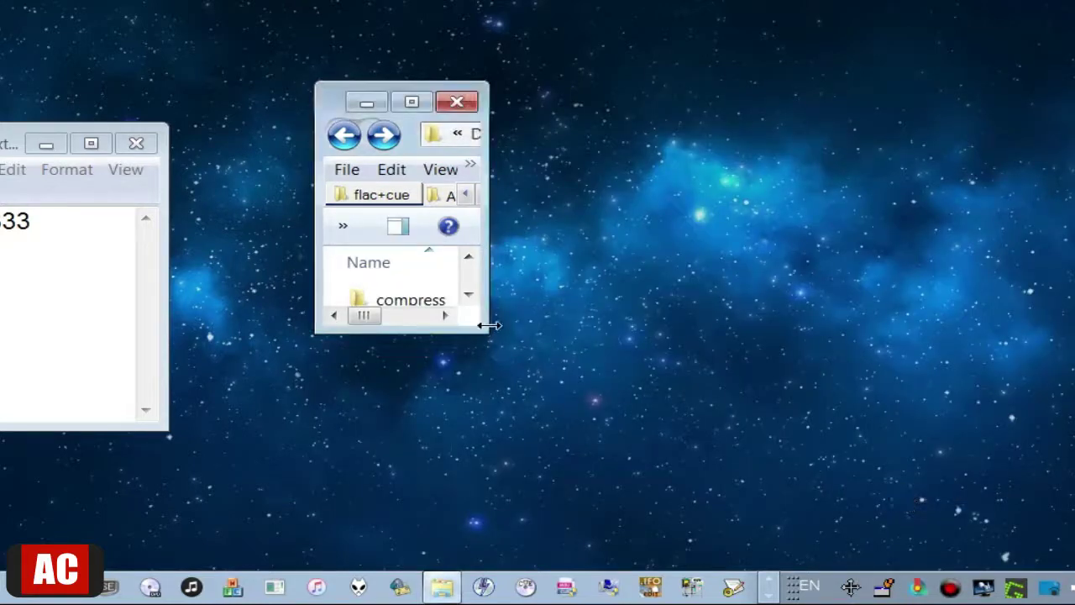
Widen and move the flac+cue window, reapply Sizer's 161x258 Centre preset, and check its size with Greenshot's window capture.
left_click_drag(490, 329, 623, 329)
left_click_drag(409, 106, 35, 149)
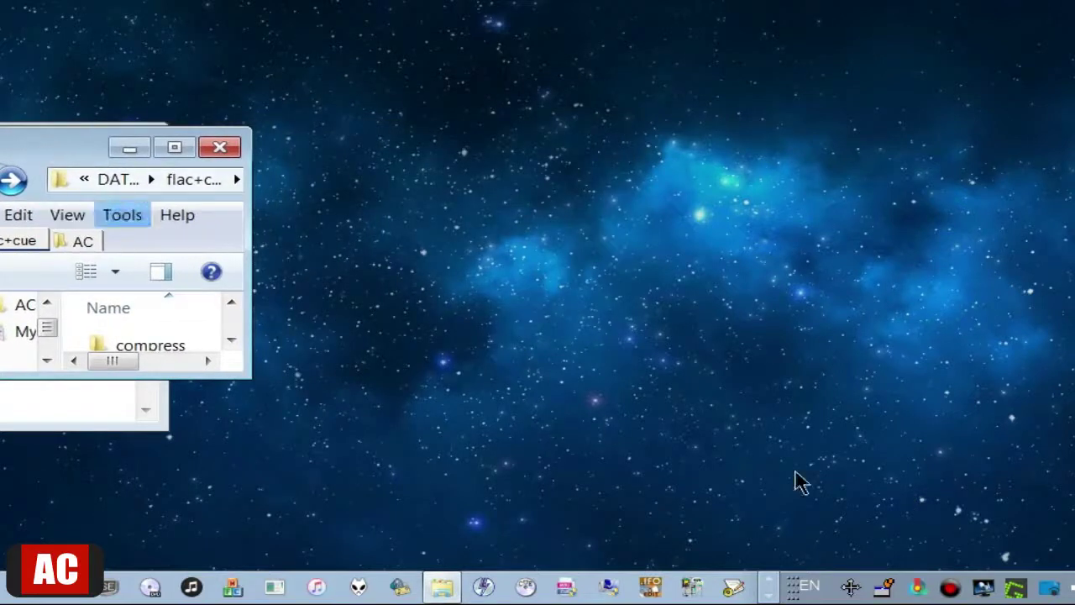
left_click(850, 587)
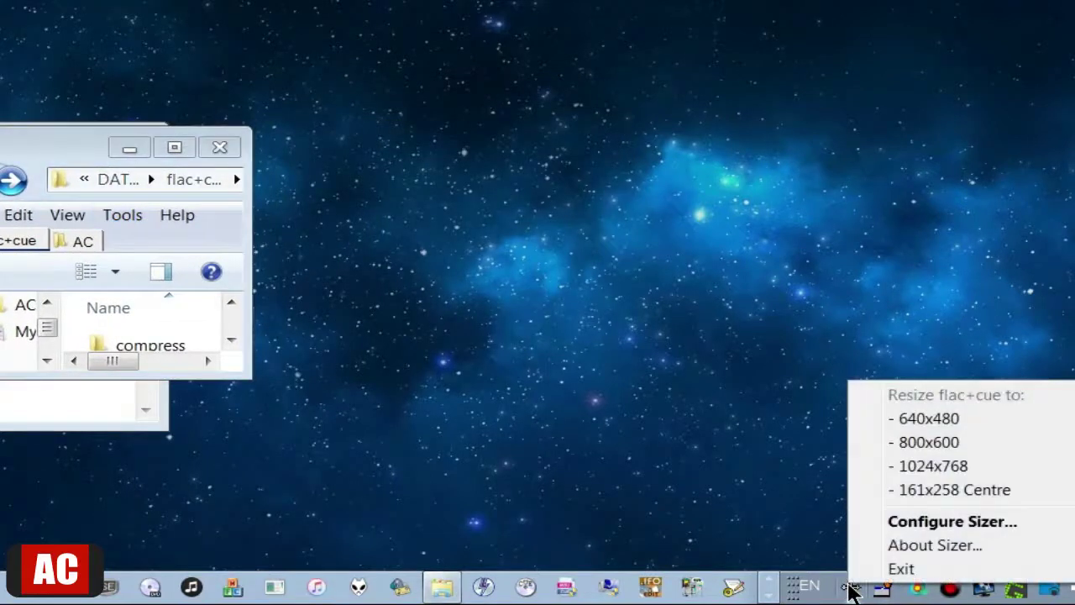
left_click(912, 494)
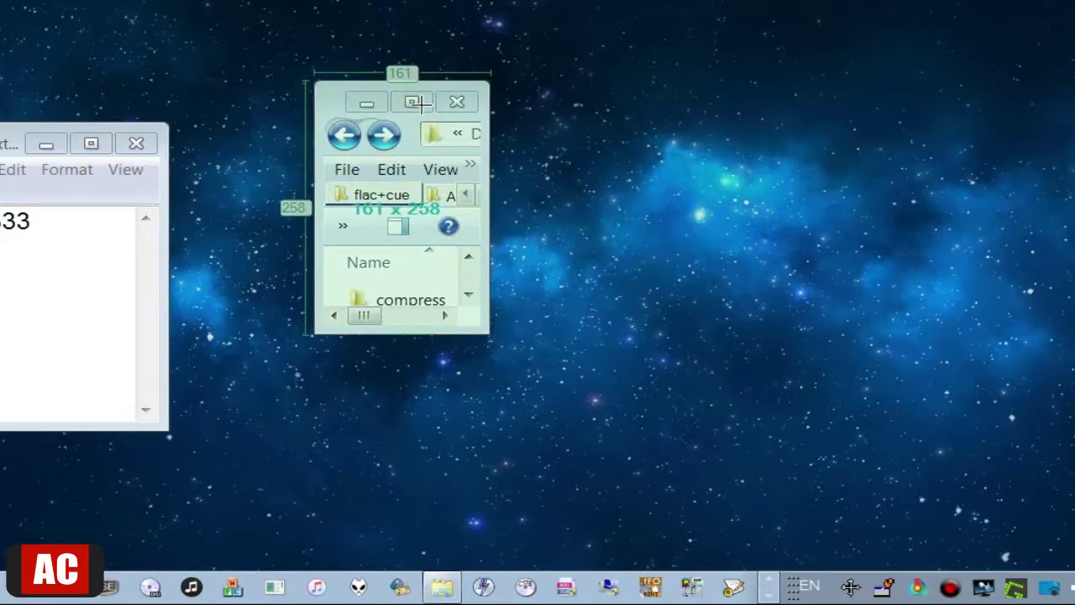
left_click(419, 103)
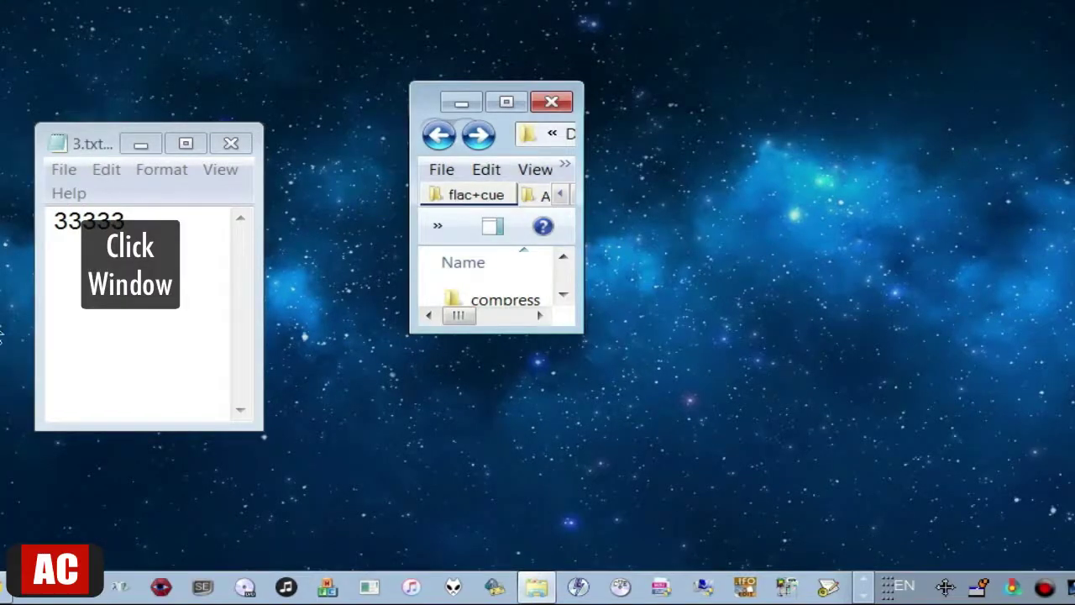
Resize and centre the 3.txt Notepad window with Sizer's 161x258 Centre preset.
left_click(188, 240)
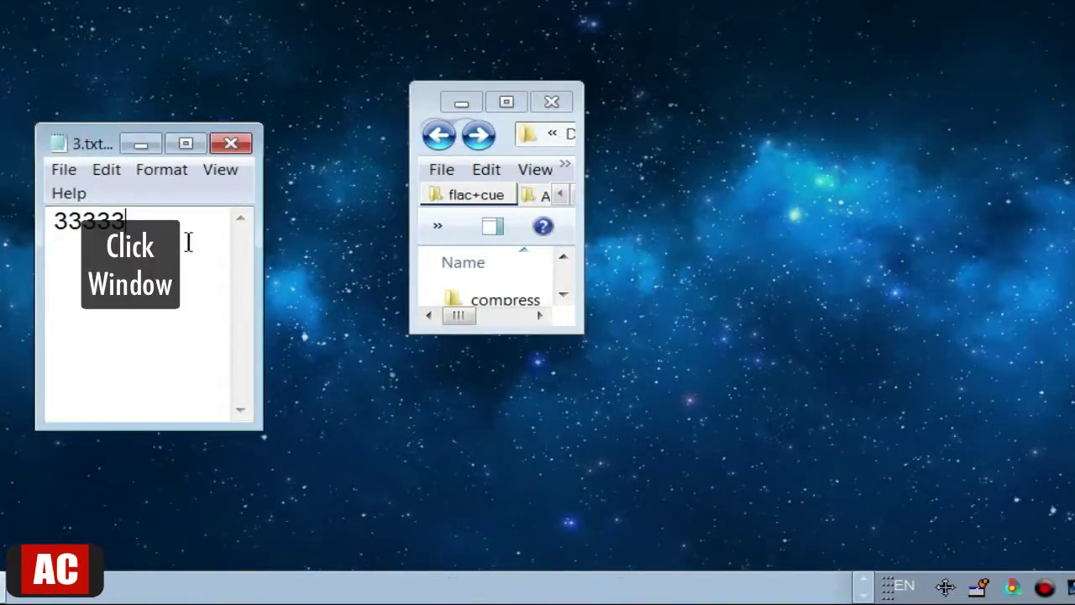
left_click(946, 587)
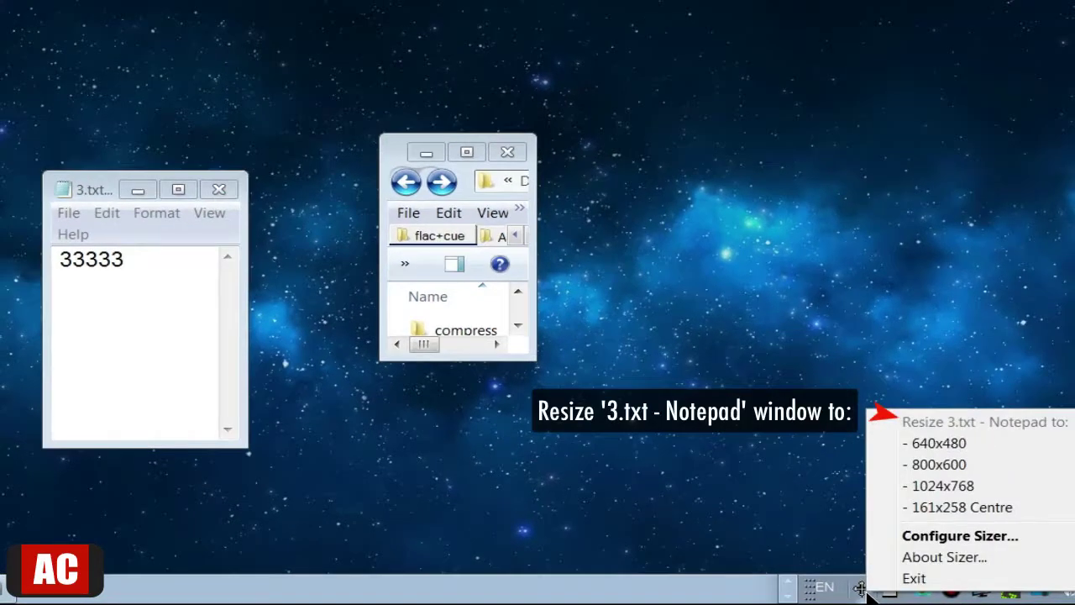
left_click(955, 507)
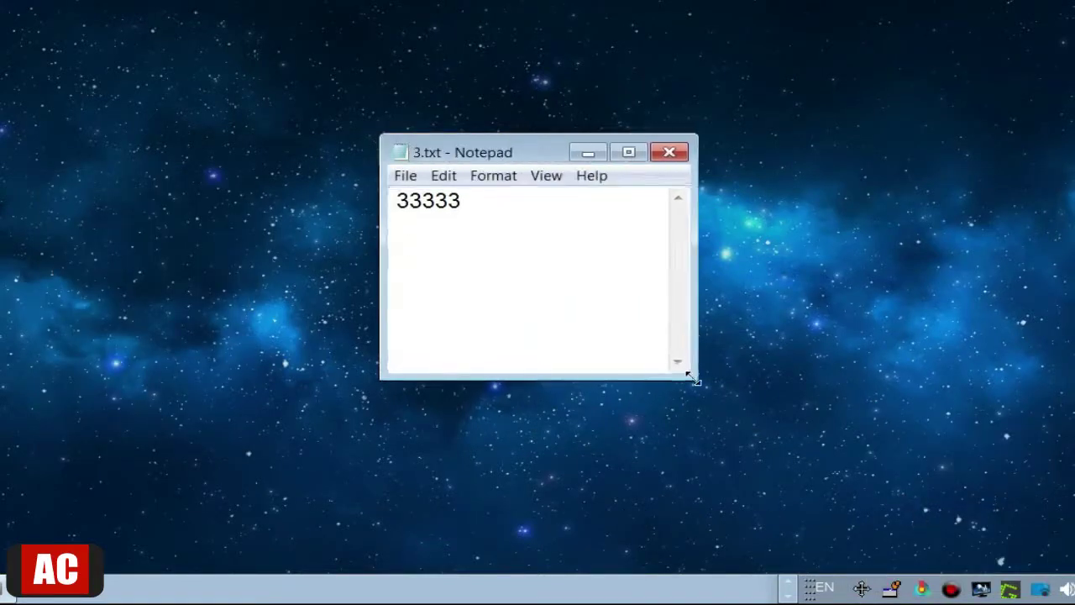
Enlarge the 3.txt Notepad window to about 342x281, move it beside the flac+cue window, and measure its size with Greenshot's window capture.
left_click_drag(626, 142, 809, 155)
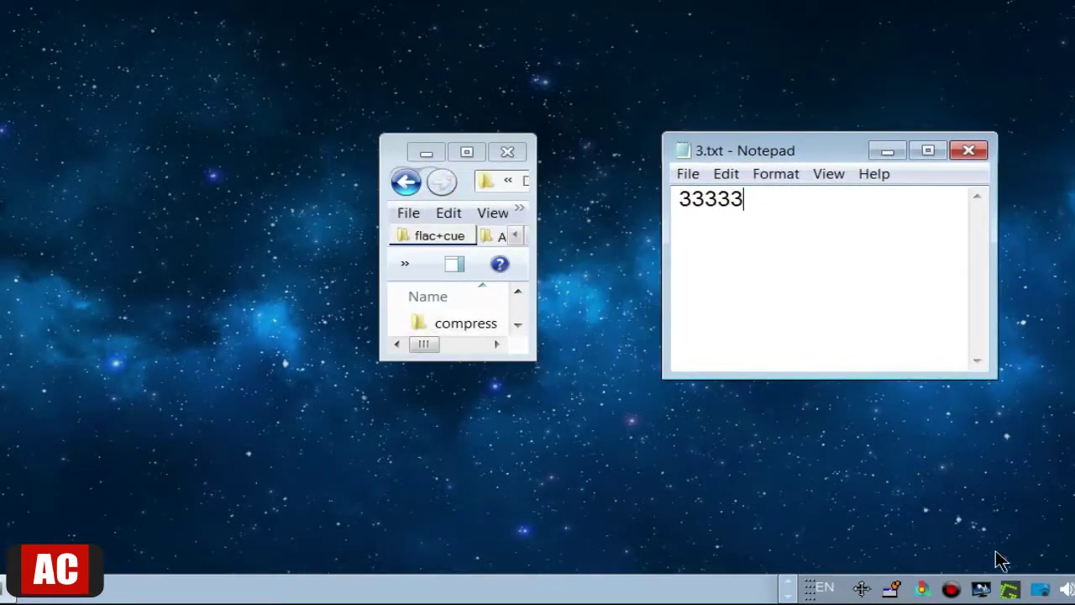
right_click(1010, 587)
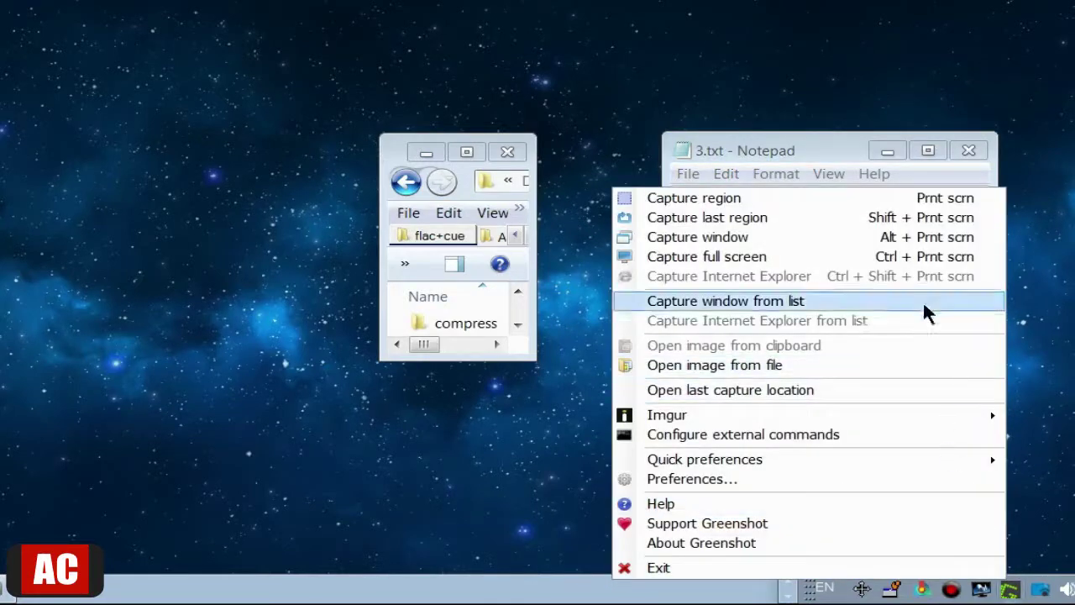
left_click(913, 237)
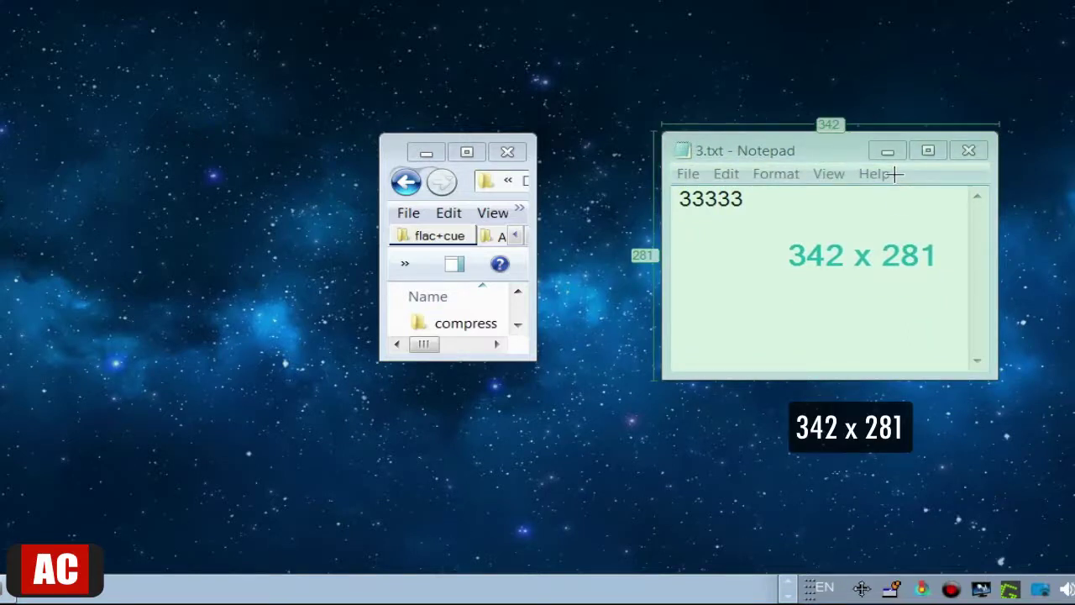
key("Escape")
Add an entry in the Sizer configuration and change the 800x600 entry's description to "342x281".
right_click(862, 587)
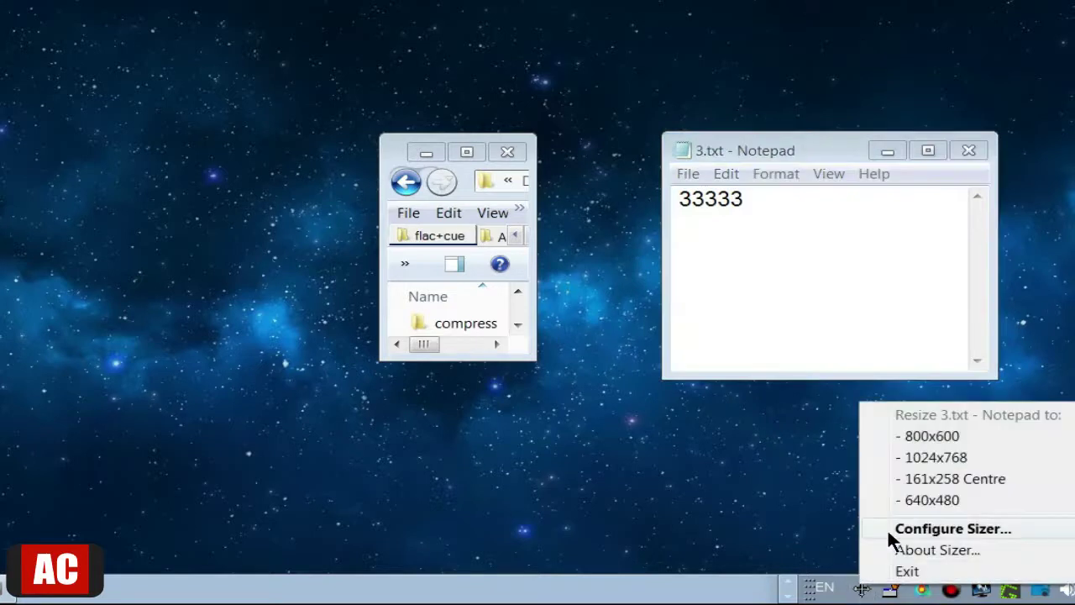
left_click(887, 530)
left_click(464, 305)
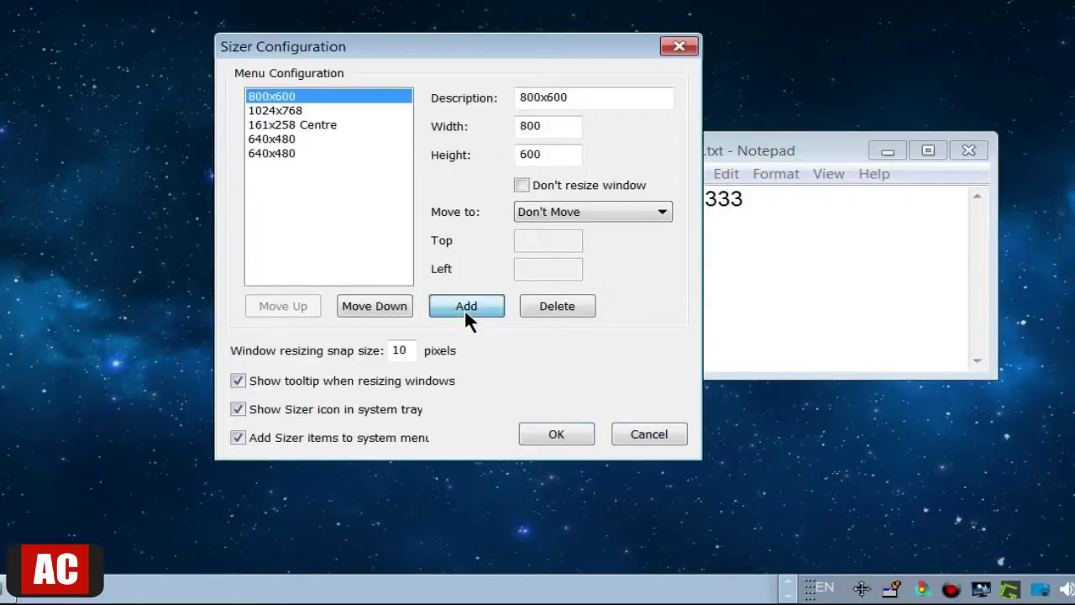
left_click_drag(575, 97, 499, 100)
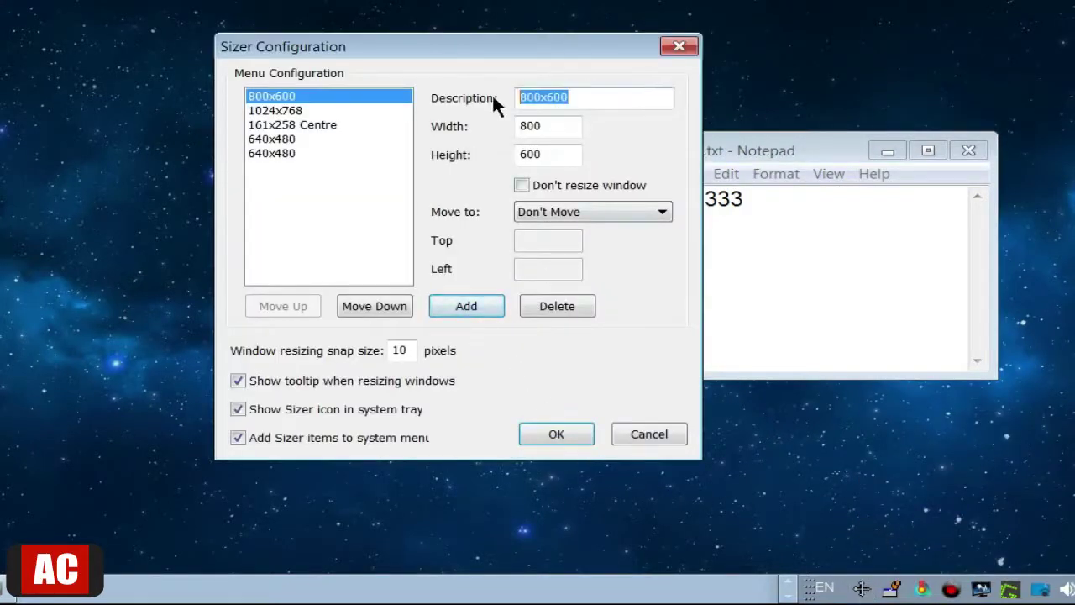
type("34")
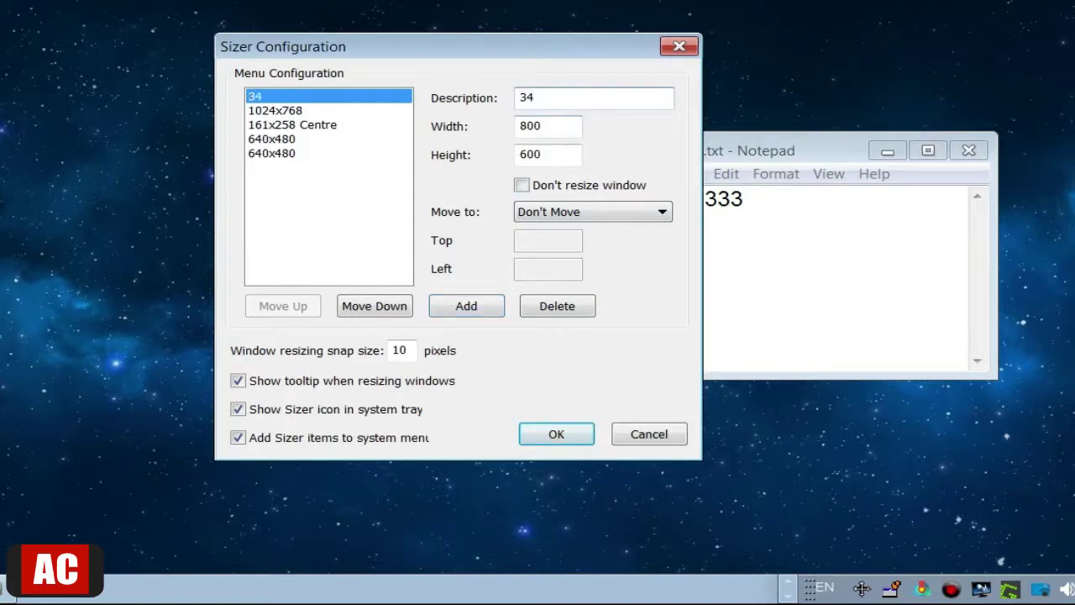
type("2x281")
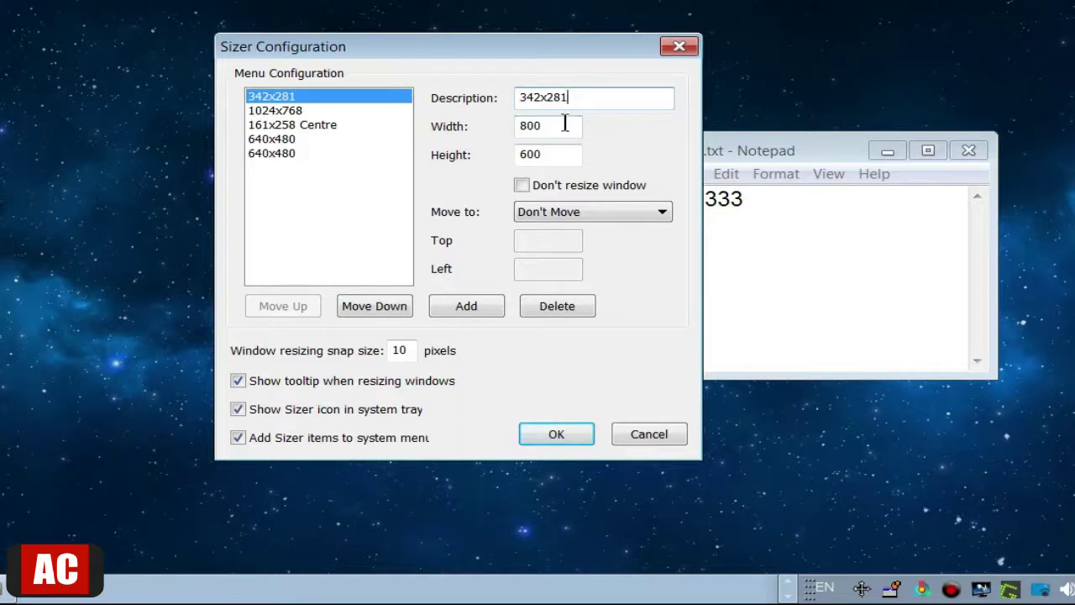
Set the 342x281 entry's width to 342 and height to 281, and save the Sizer configuration.
left_click_drag(544, 98, 499, 125)
type("342")
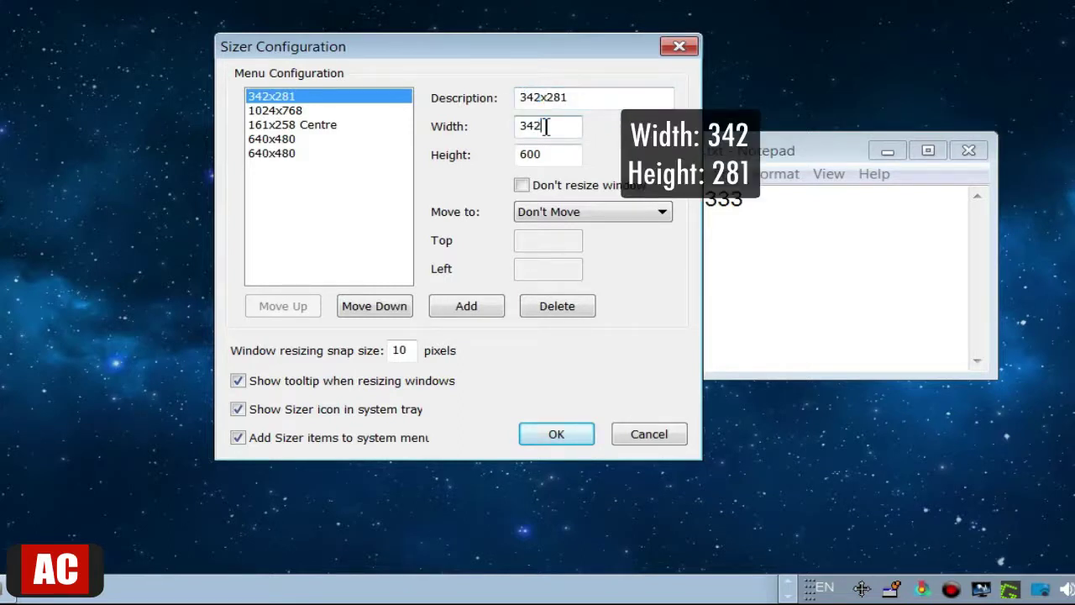
left_click_drag(568, 98, 546, 98)
key("ctrl+c")
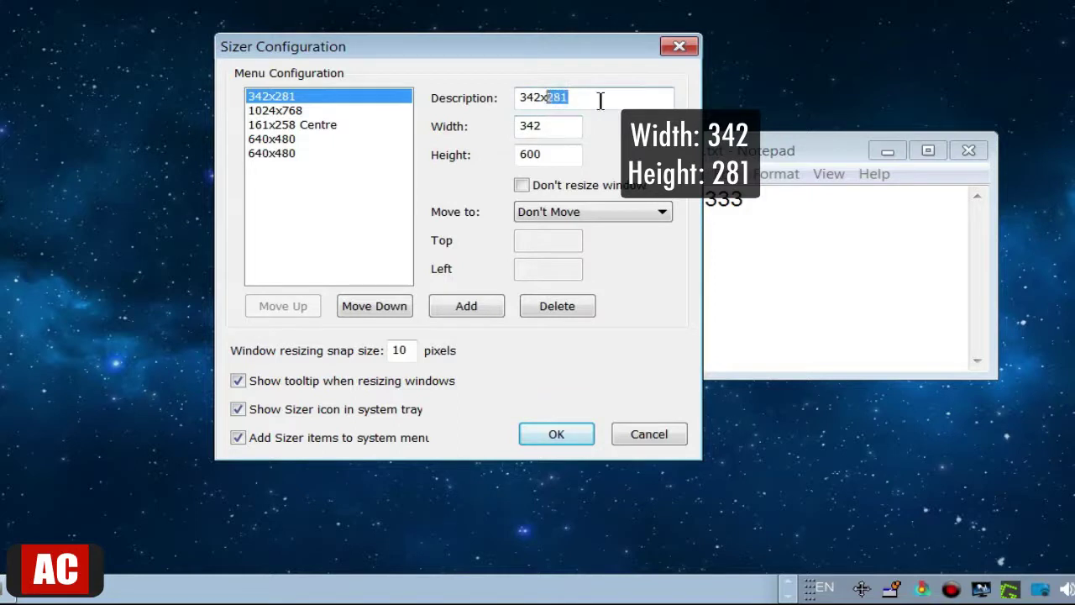
left_click_drag(562, 155, 499, 155)
key("ctrl+v")
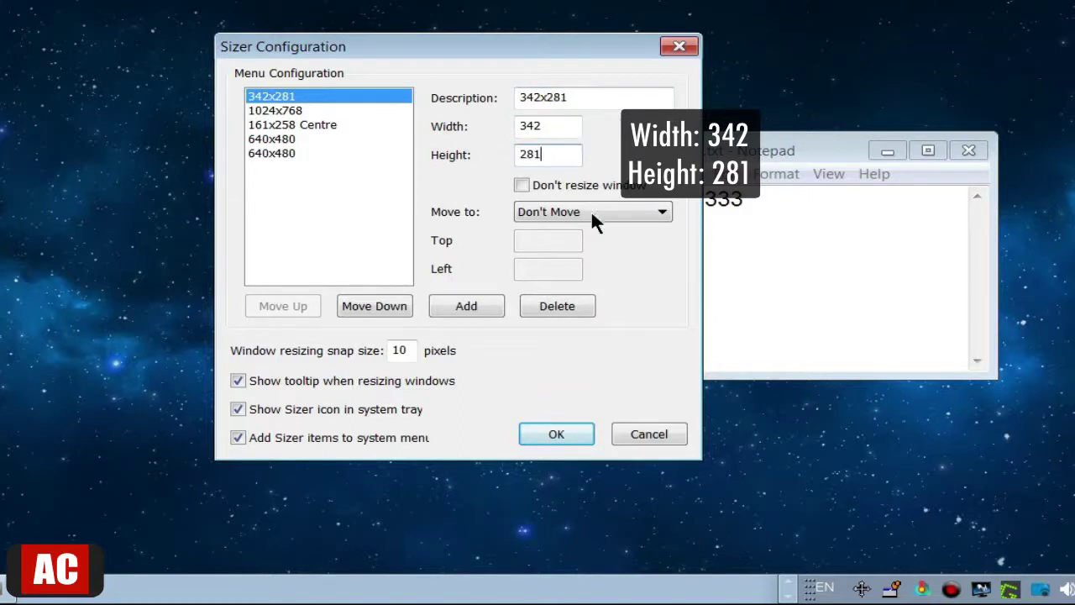
left_click(558, 433)
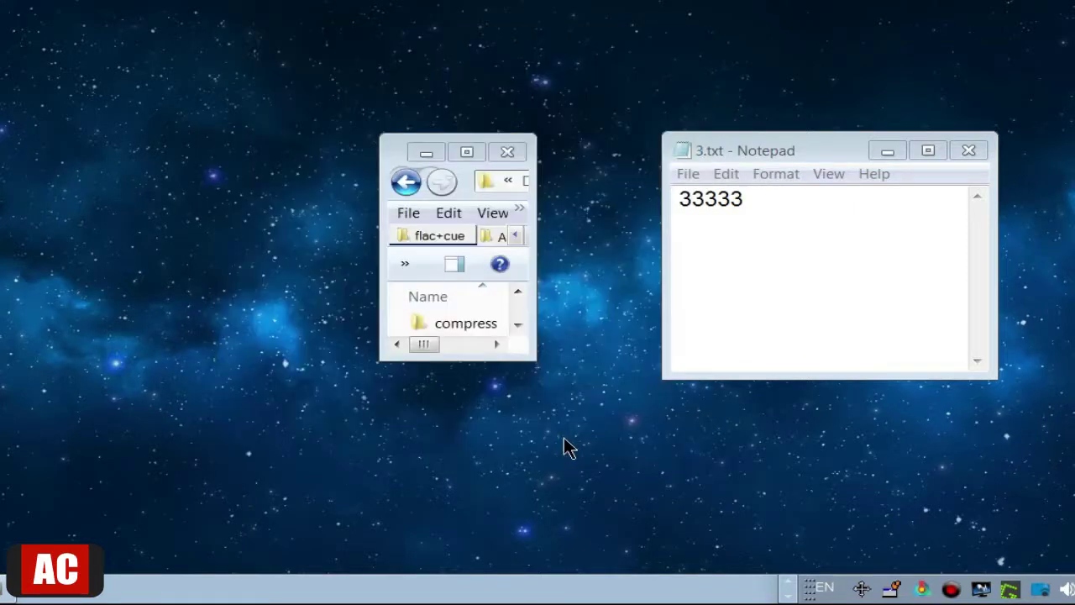
Measure the screen position of the Notepad window's top-left corner with Greenshot's region capture.
left_click(853, 336)
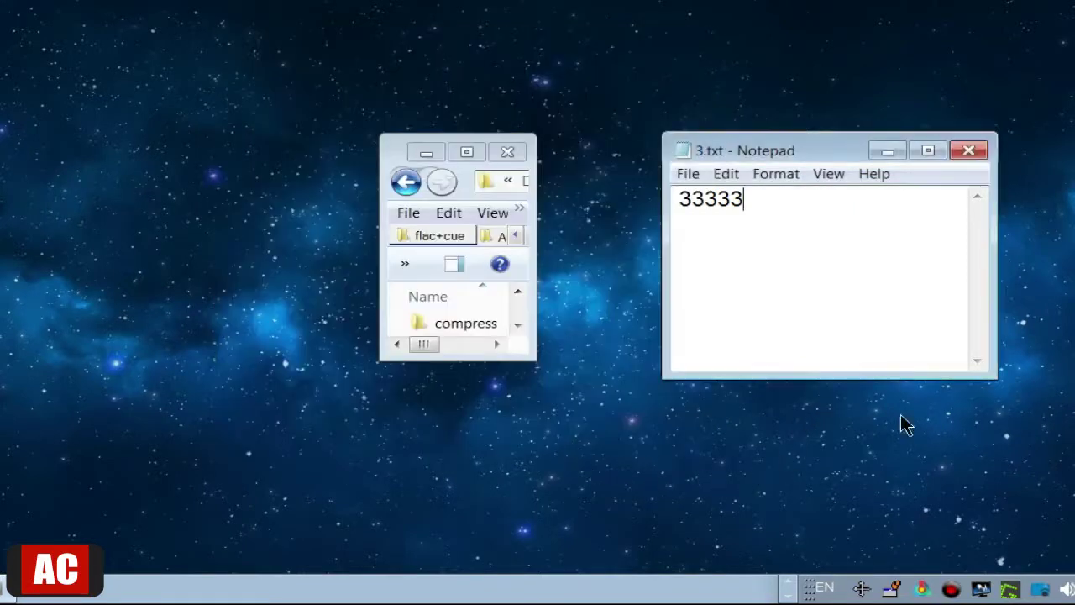
right_click(980, 588)
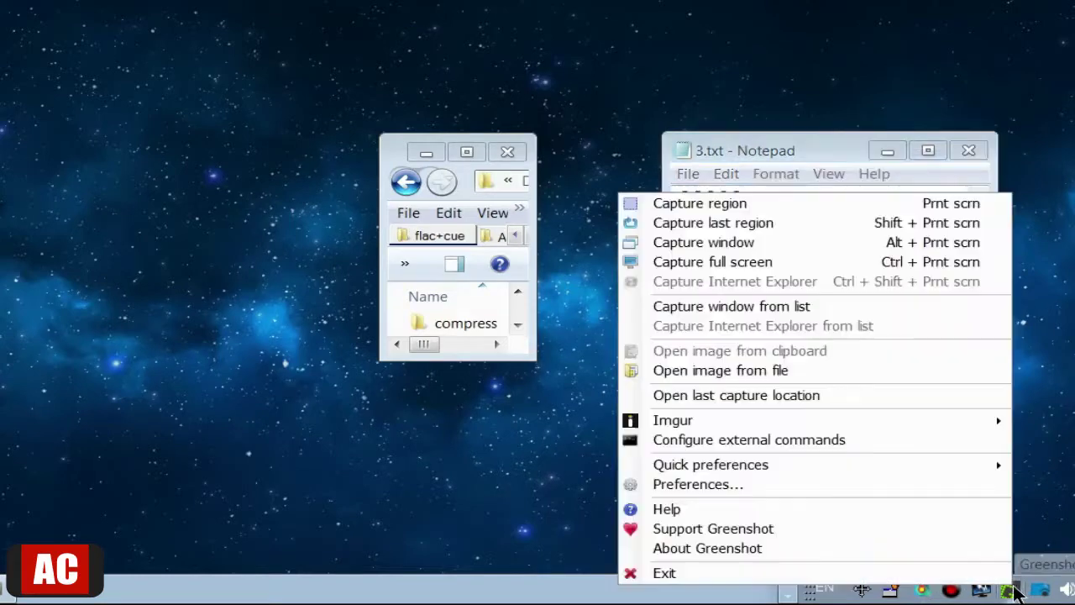
left_click(780, 208)
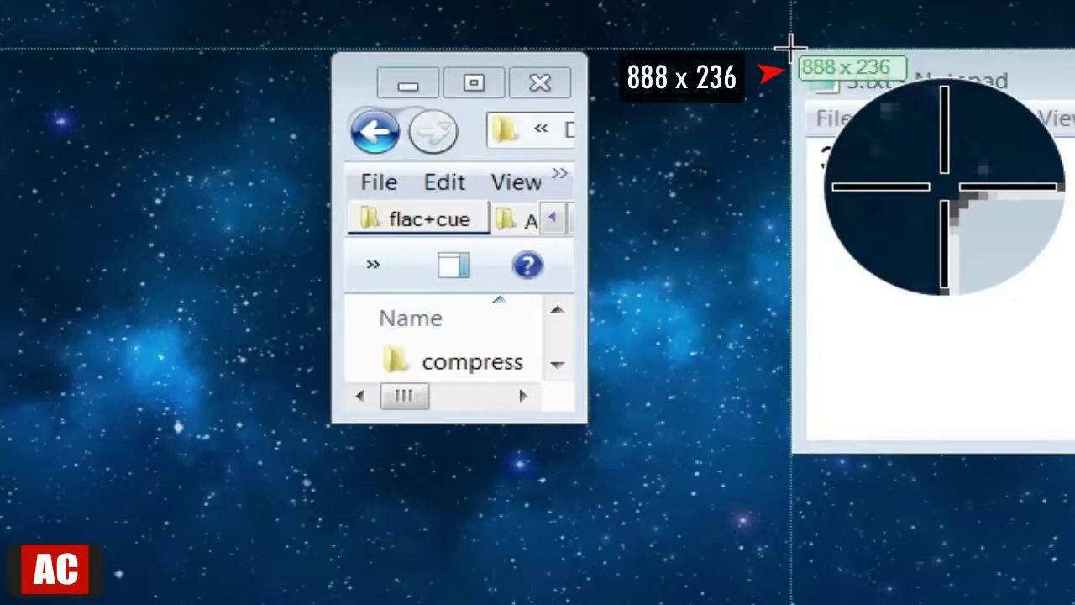
key("Escape")
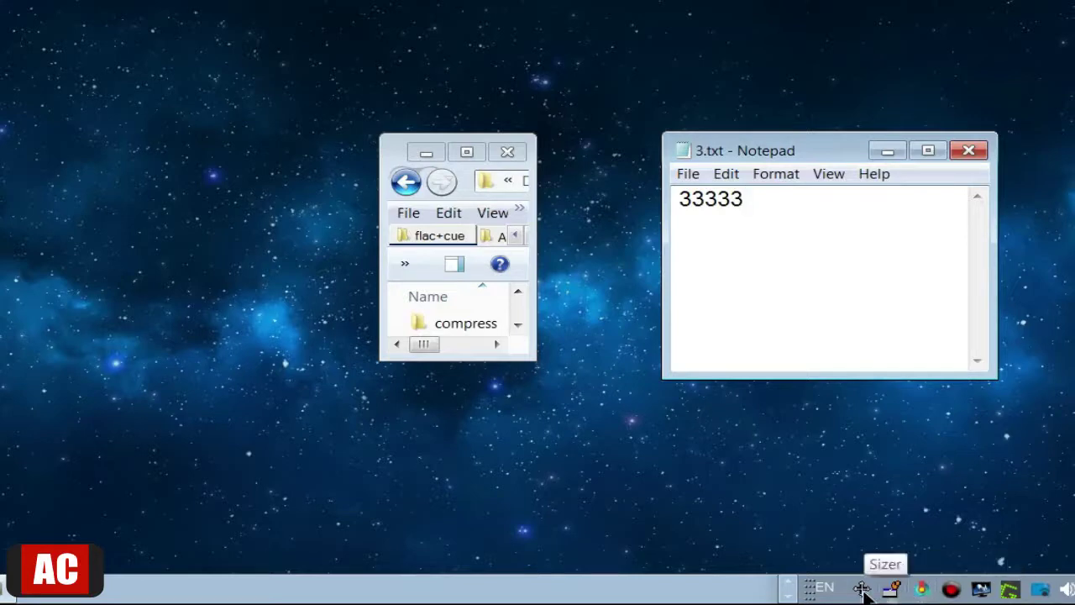
Make the 342x281 entry in the Sizer configuration move windows to a User Defined Position.
right_click(861, 588)
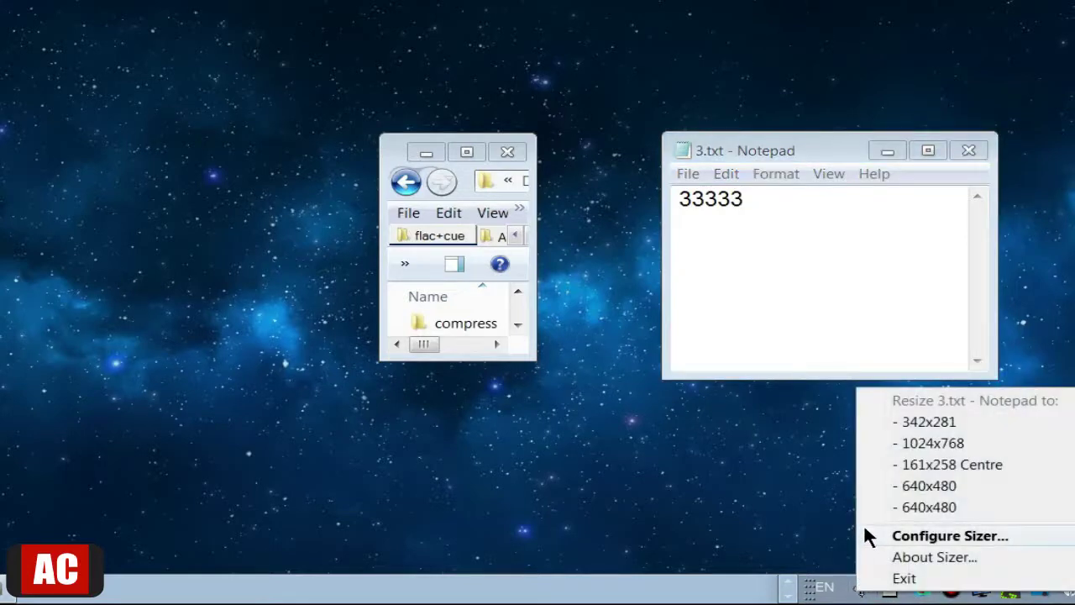
left_click(923, 536)
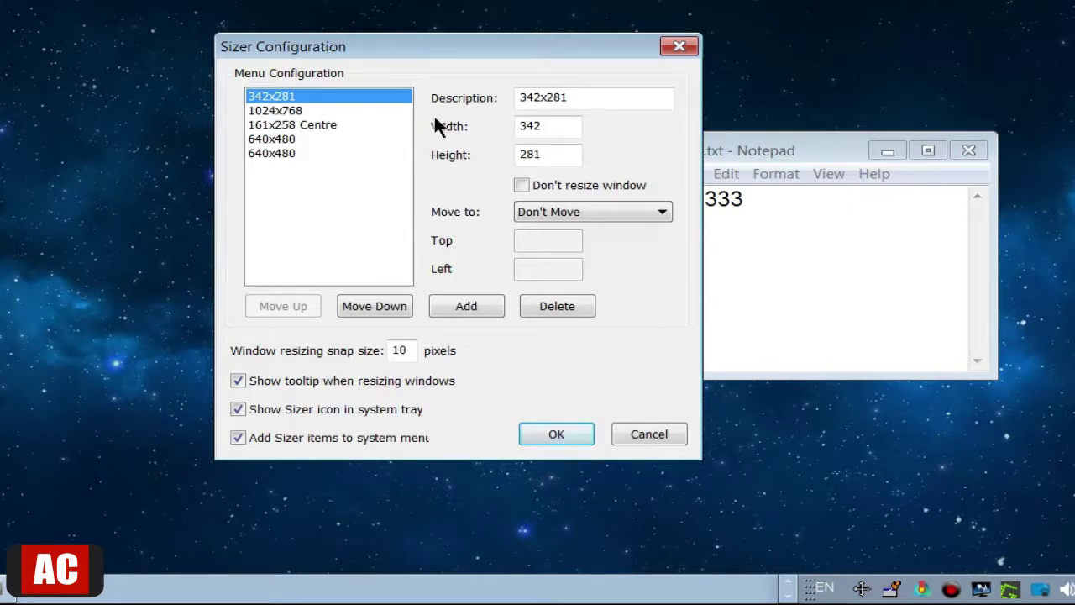
left_click(591, 211)
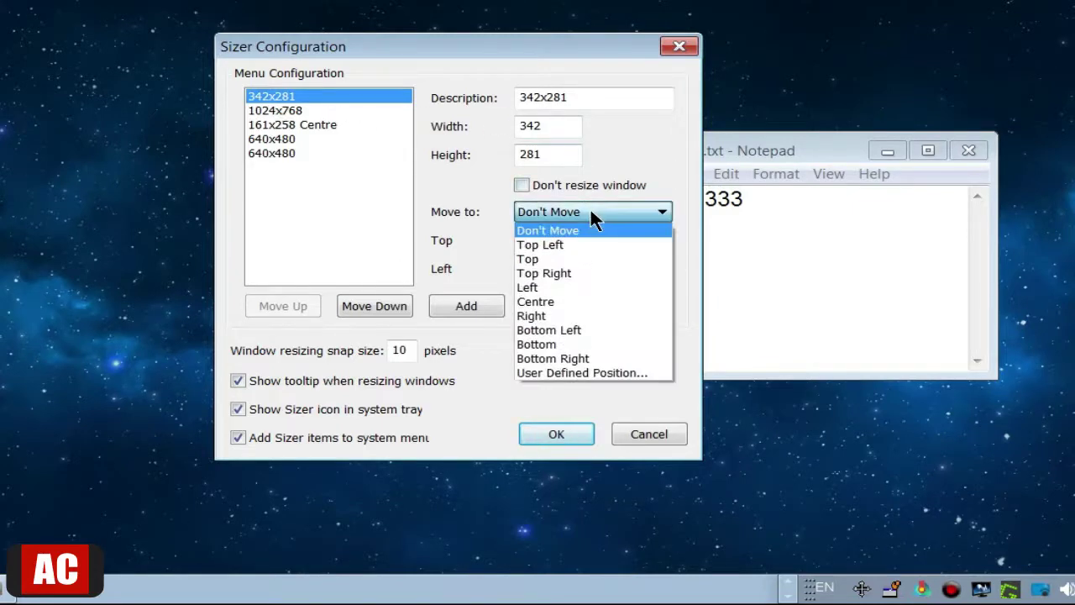
left_click(597, 367)
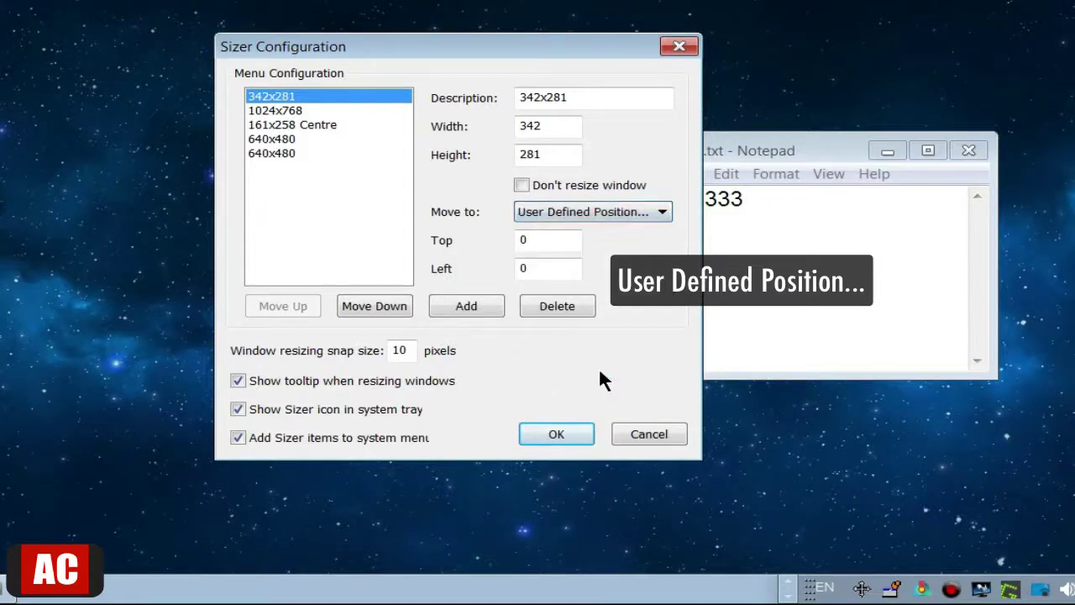
Set the entry's position to top 236 and left 888, extend its description to "342x281 pos t236 l888", and save the configuration.
left_click(555, 240)
key("BackSpace")
type("236")
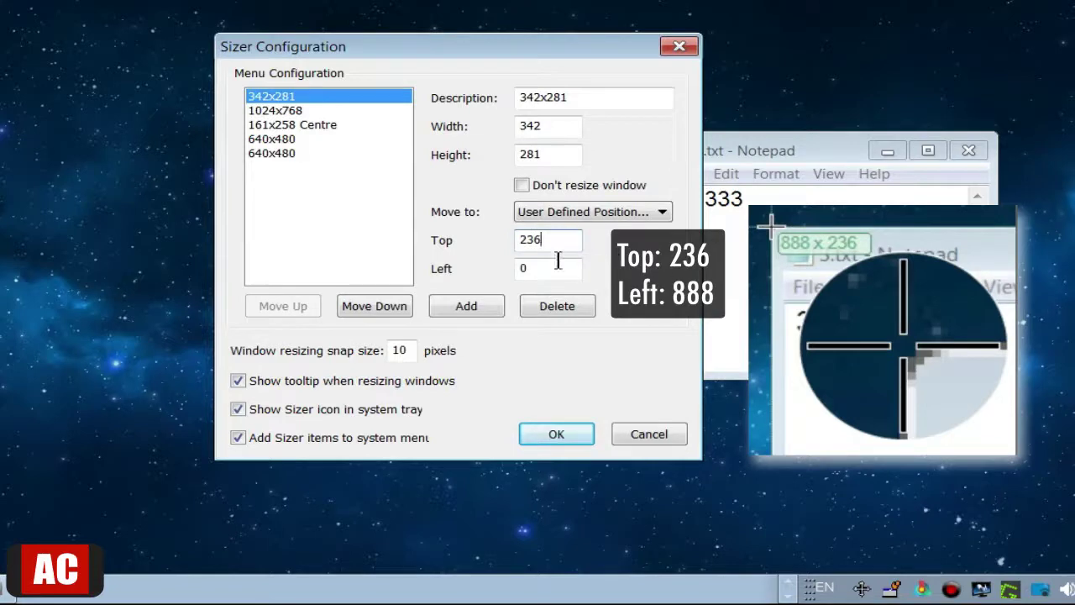
left_click_drag(550, 267, 512, 268)
key("BackSpace")
type("888")
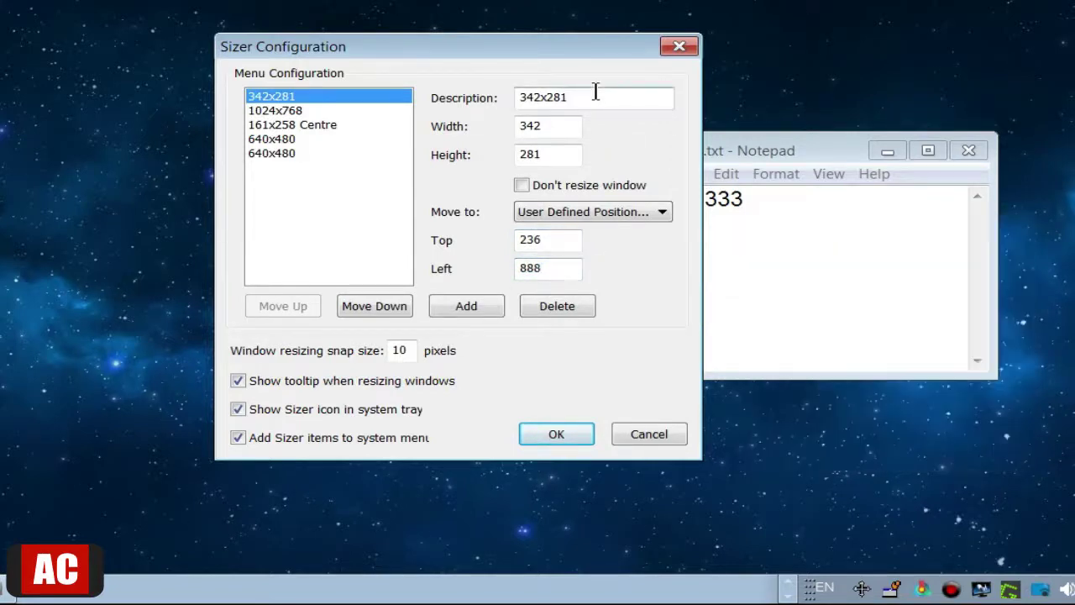
type("pos t236 l888")
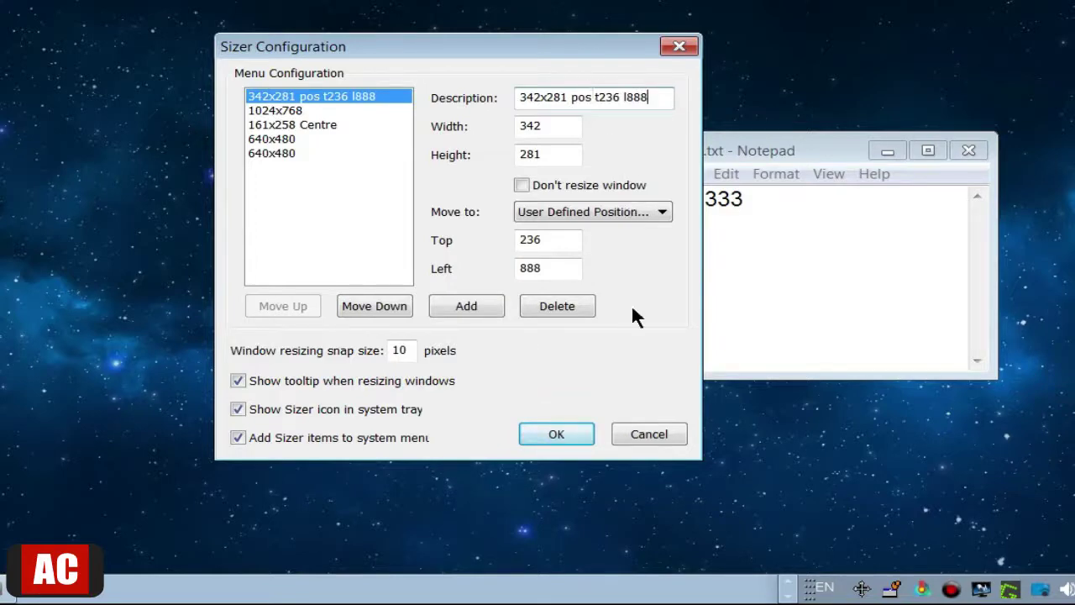
left_click(554, 434)
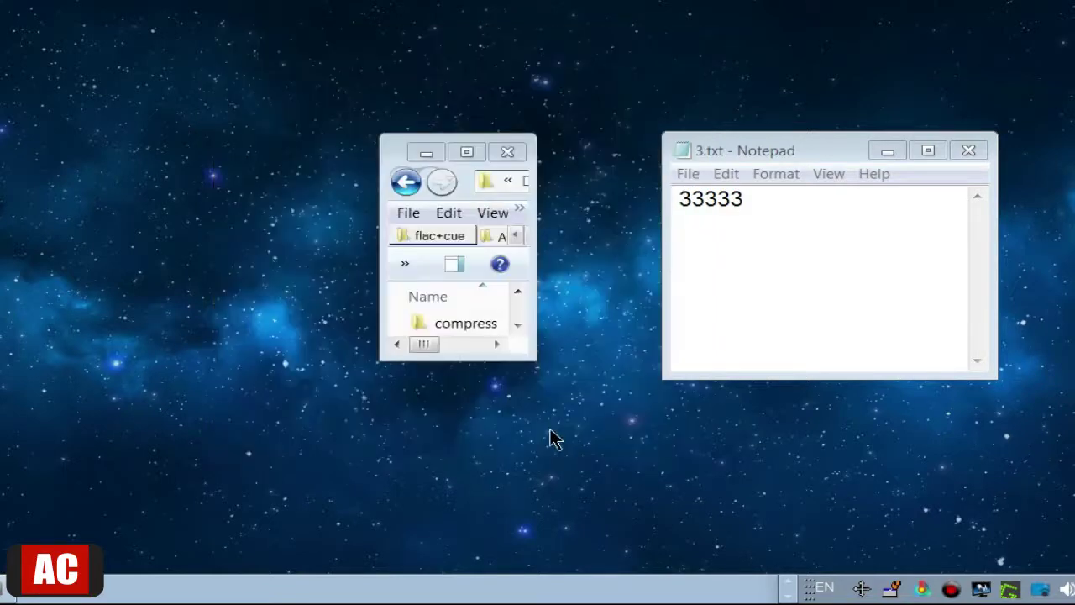
Resize and reposition the flac+cue folder window with Sizer's "342x281 pos t236 l888" preset.
right_click(861, 588)
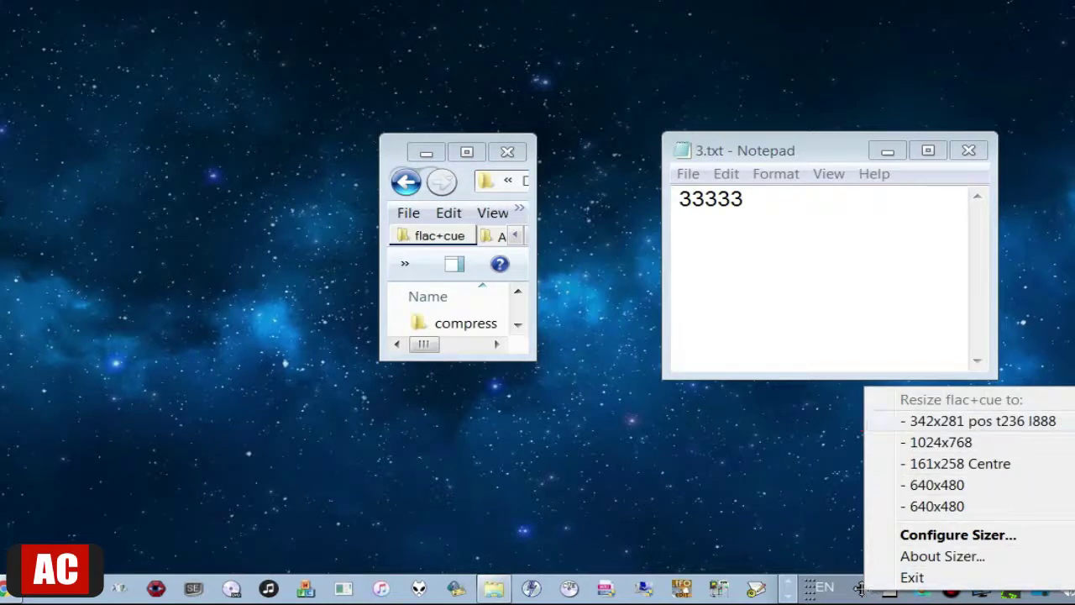
left_click(974, 420)
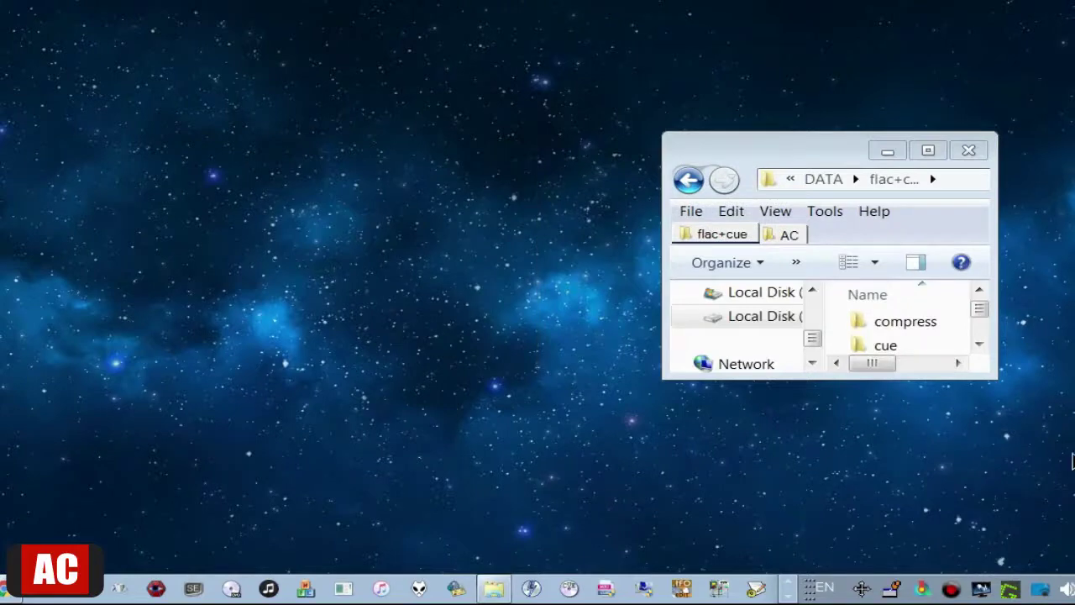